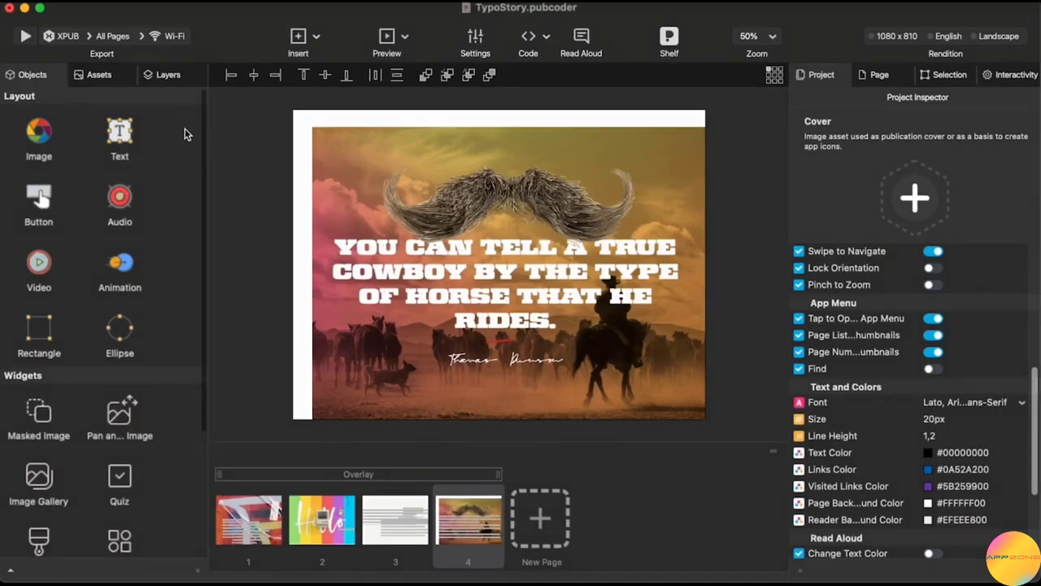
Select the background Image 1 on page 4 and open its Tap event in Interactivity.
left_click(40, 78)
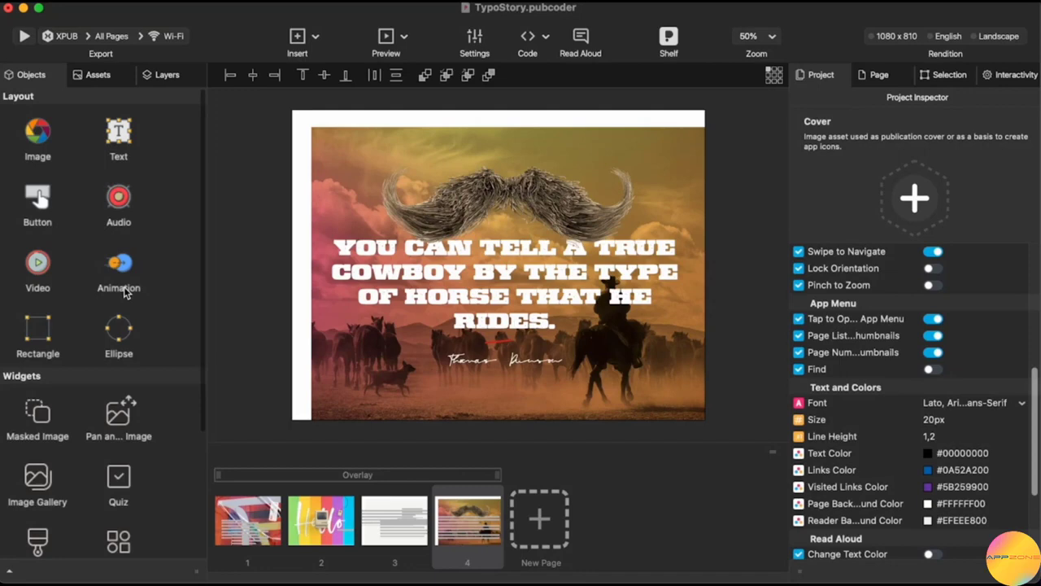
left_click(697, 152)
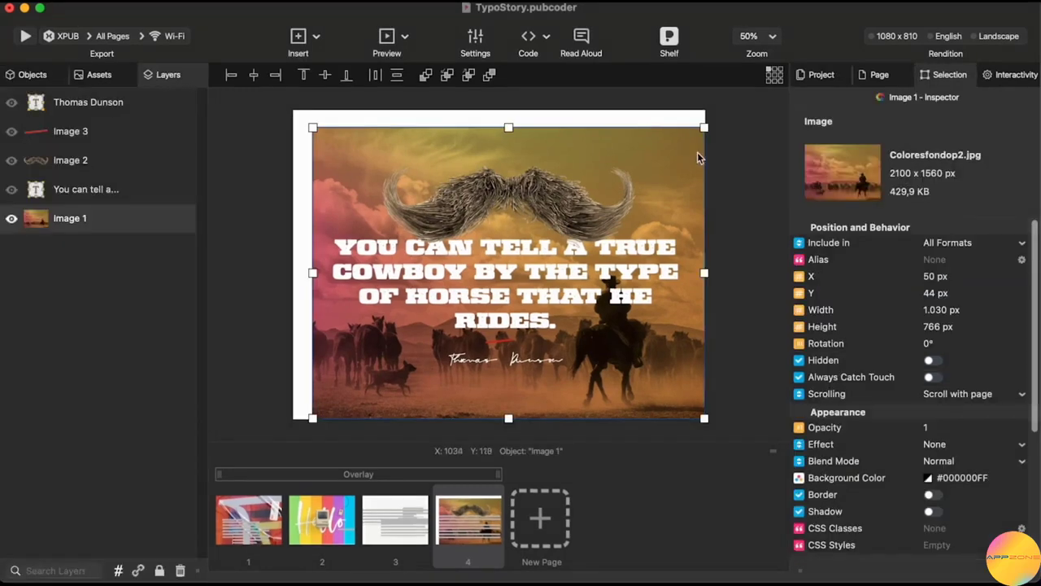
left_click(1006, 76)
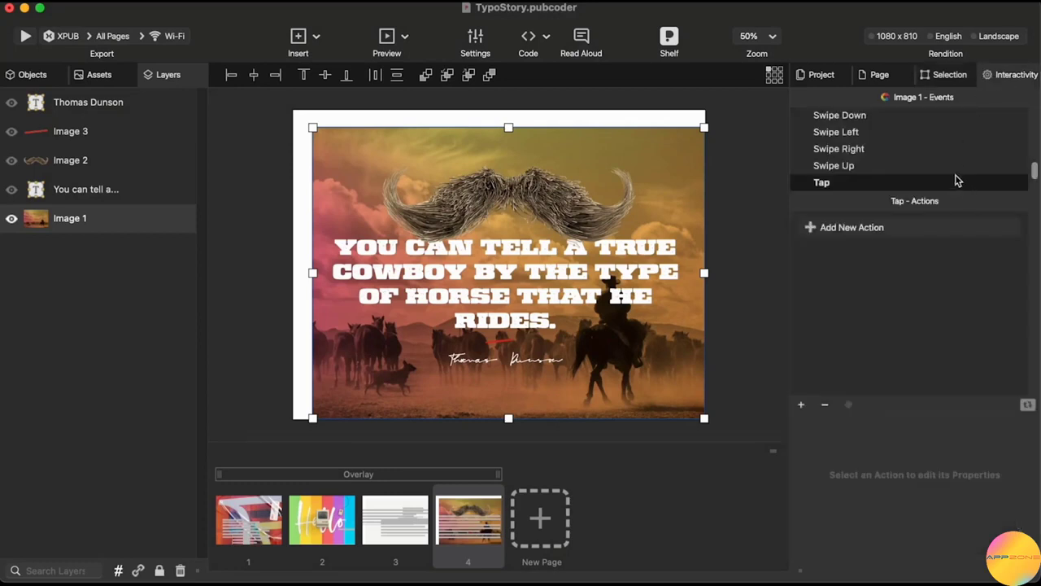
Open the Add New Action list for Tap and scroll through the available actions.
left_click(952, 227)
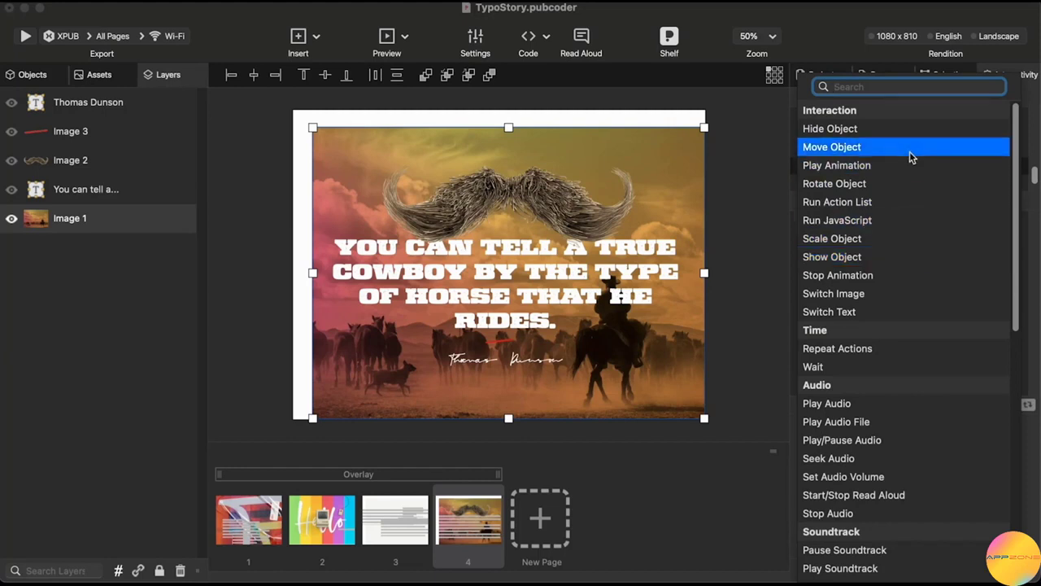
scroll(909, 172, "down", 3)
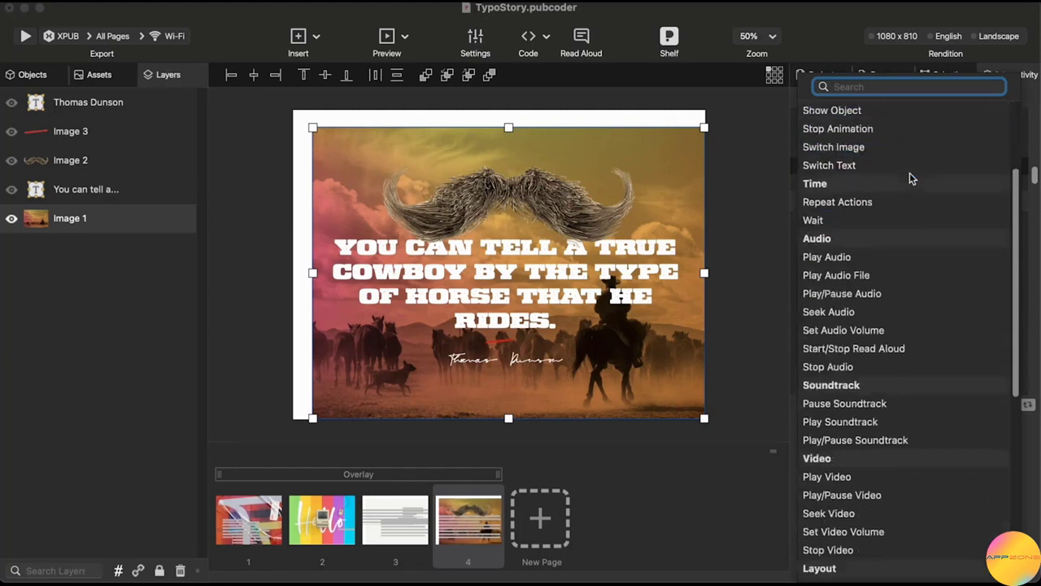
scroll(911, 179, "down", 1)
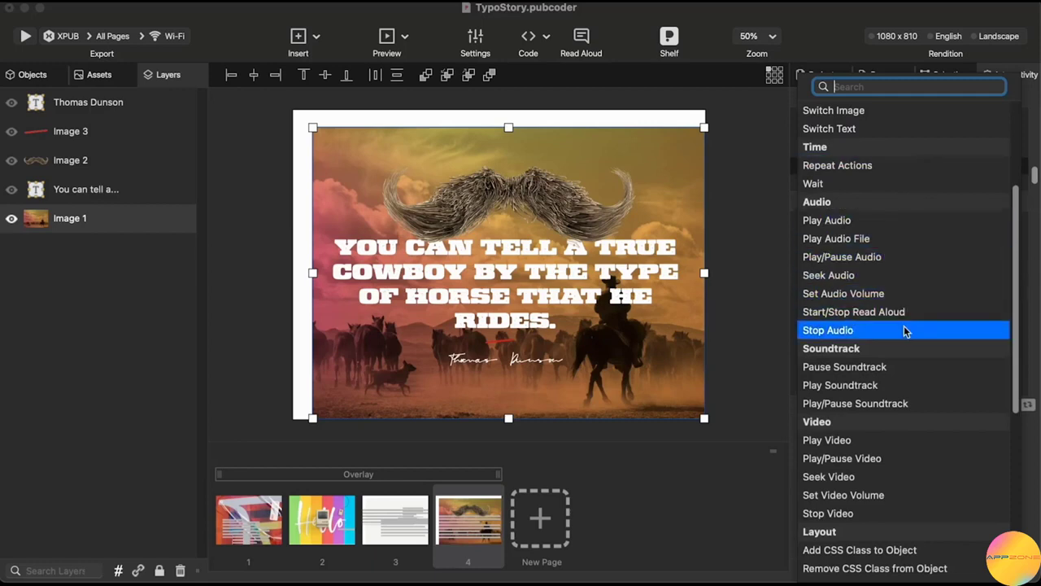
scroll(905, 329, "down", 5)
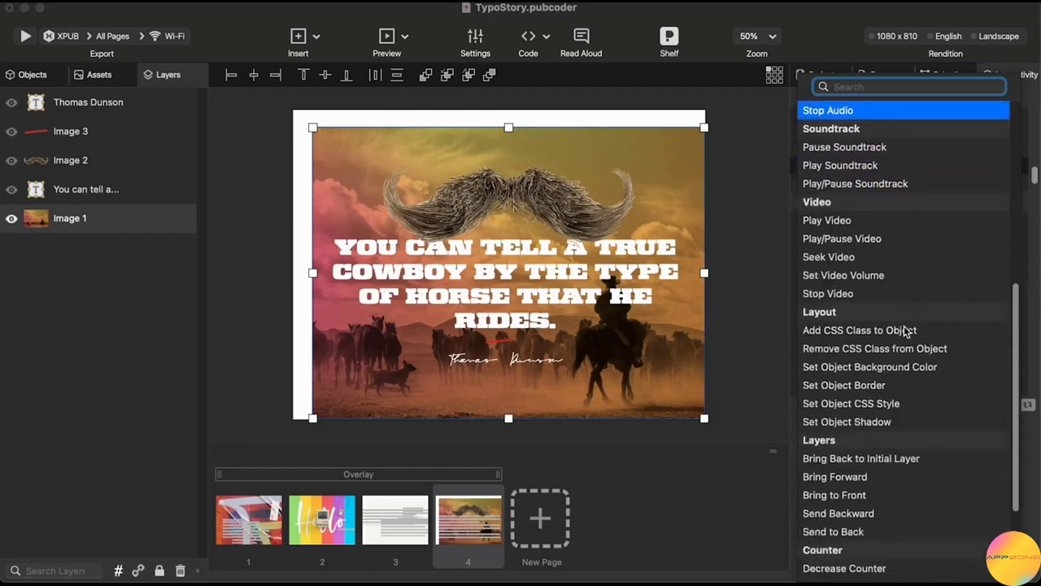
scroll(906, 330, "down", 6)
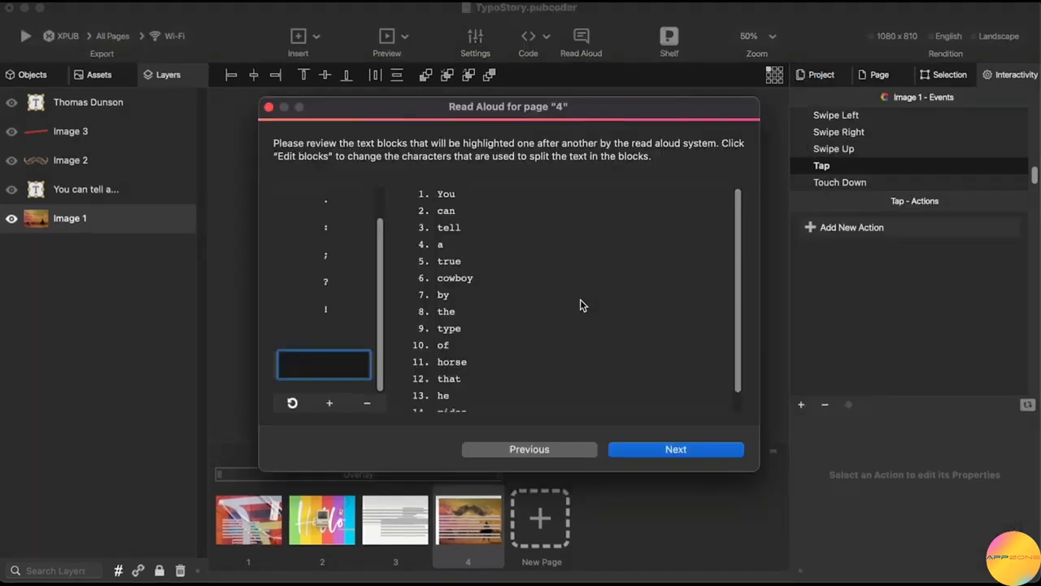
scroll(581, 305, "down", 1)
scroll(581, 305, "up", 1)
Sync each word of the page 4 quote to the 3-second audio, marking words through 'rides.'.
left_click(653, 451)
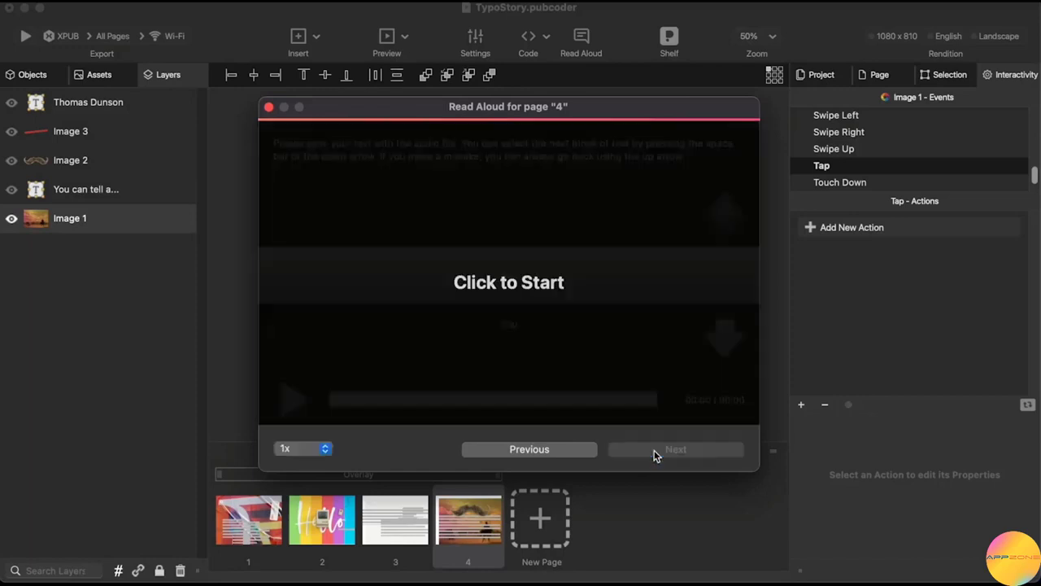
left_click(548, 276)
left_click(726, 333)
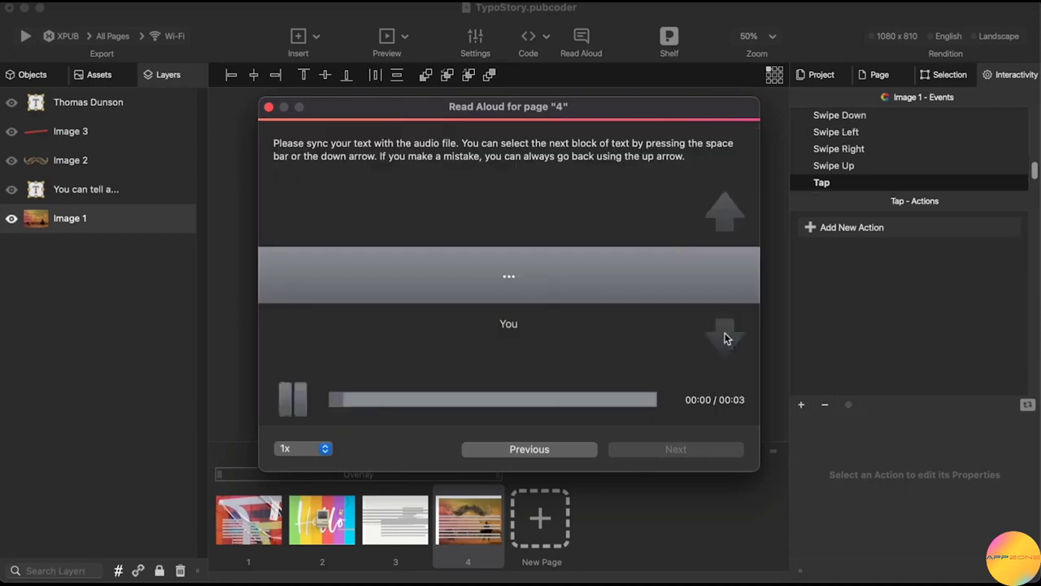
left_click(726, 335)
left_click(727, 337)
left_click(727, 338)
left_click(726, 338)
left_click(726, 339)
left_click(726, 338)
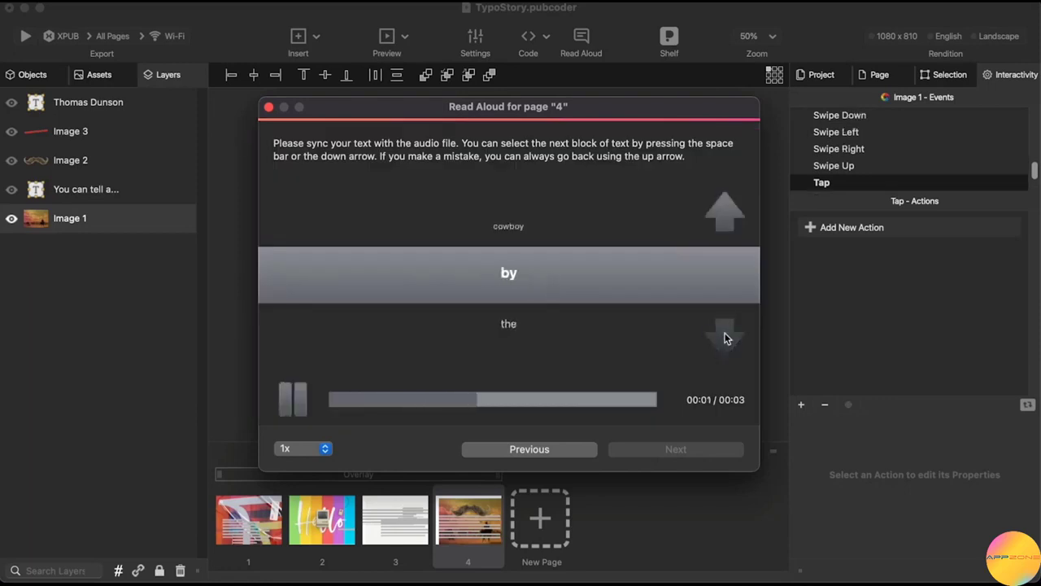
left_click(726, 338)
left_click(727, 338)
left_click(727, 339)
left_click(726, 339)
left_click(726, 338)
left_click(726, 338)
left_click(727, 339)
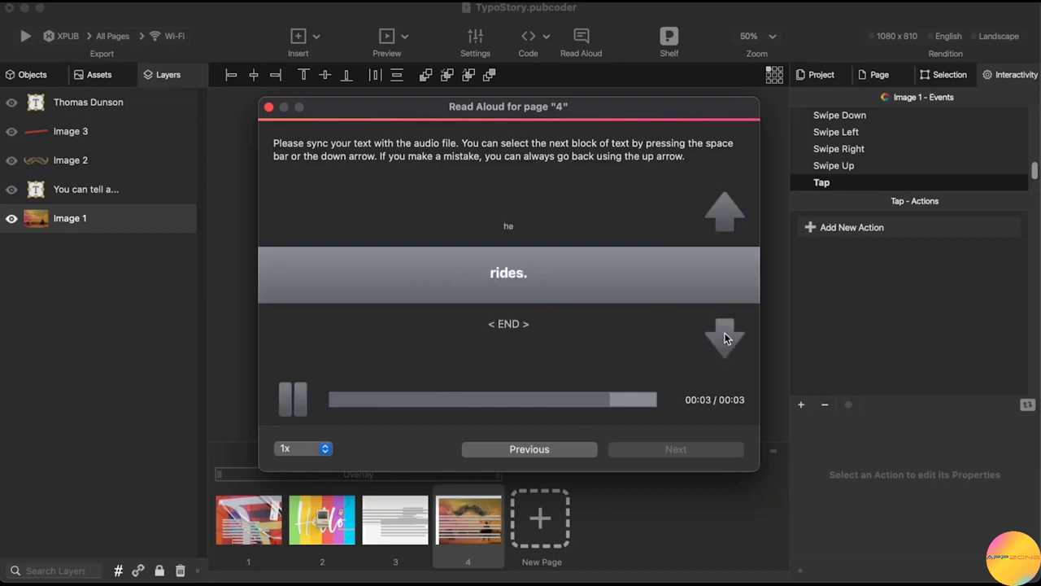
left_click(727, 339)
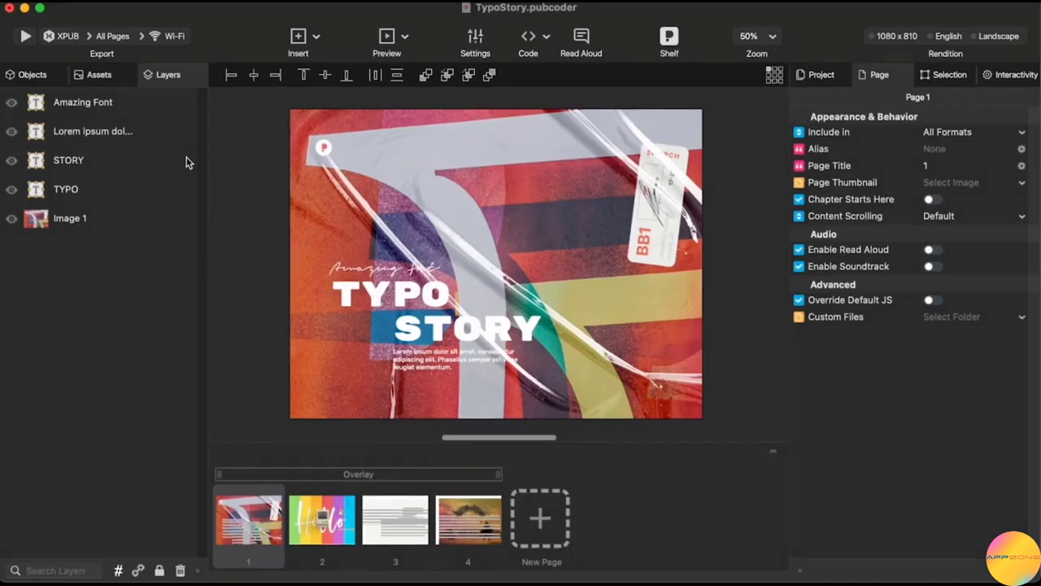
Browse the Export, Insert, Preview and Code dropdown options.
left_click(78, 39)
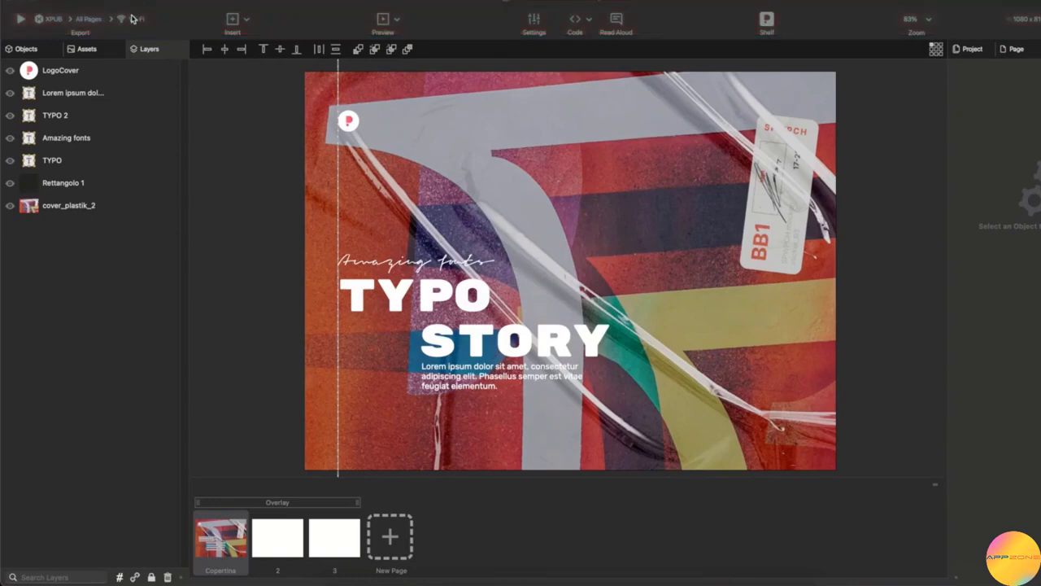
left_click(248, 19)
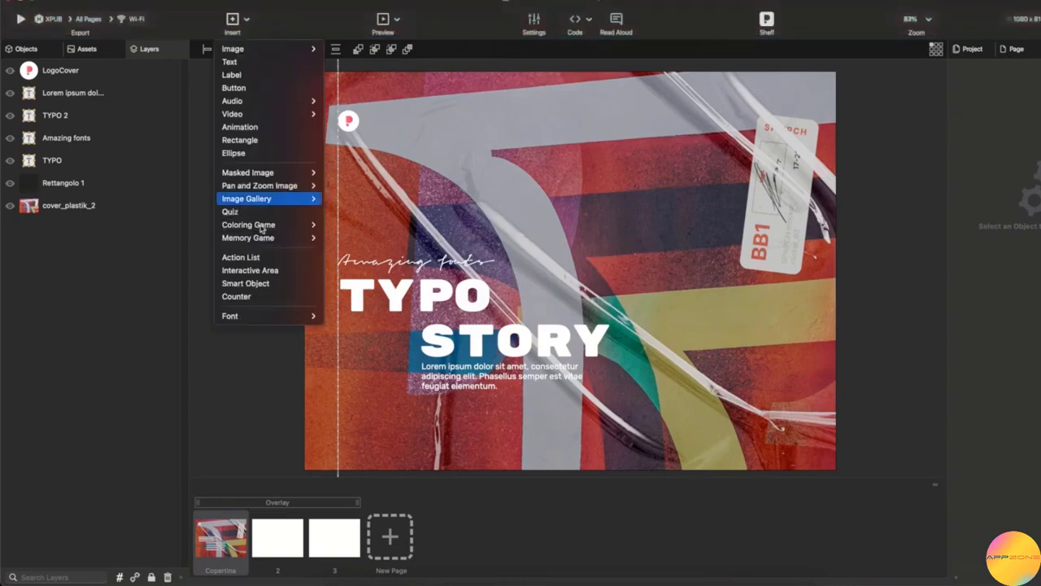
left_click(309, 21)
left_click(397, 21)
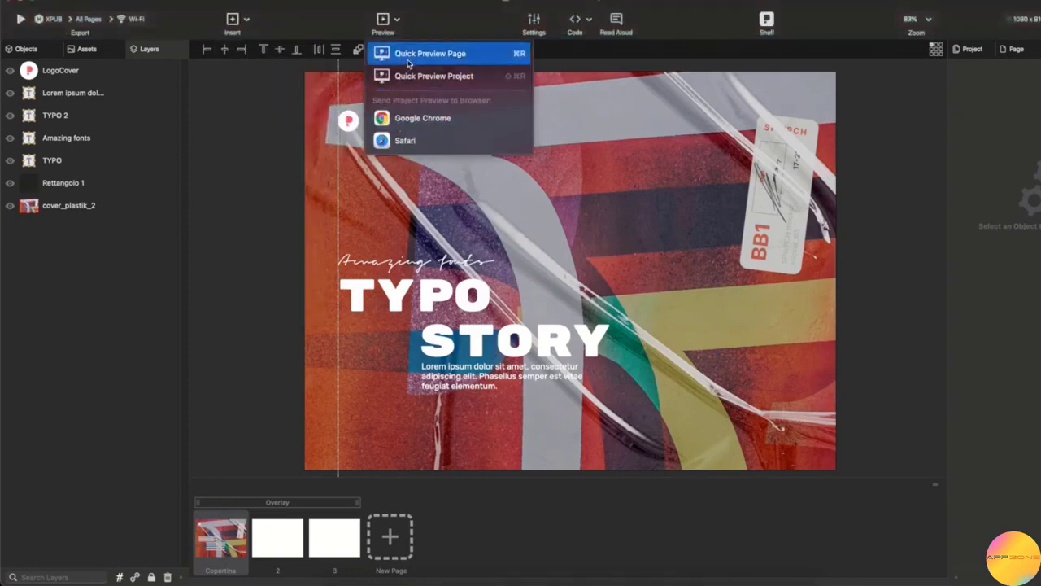
left_click(449, 13)
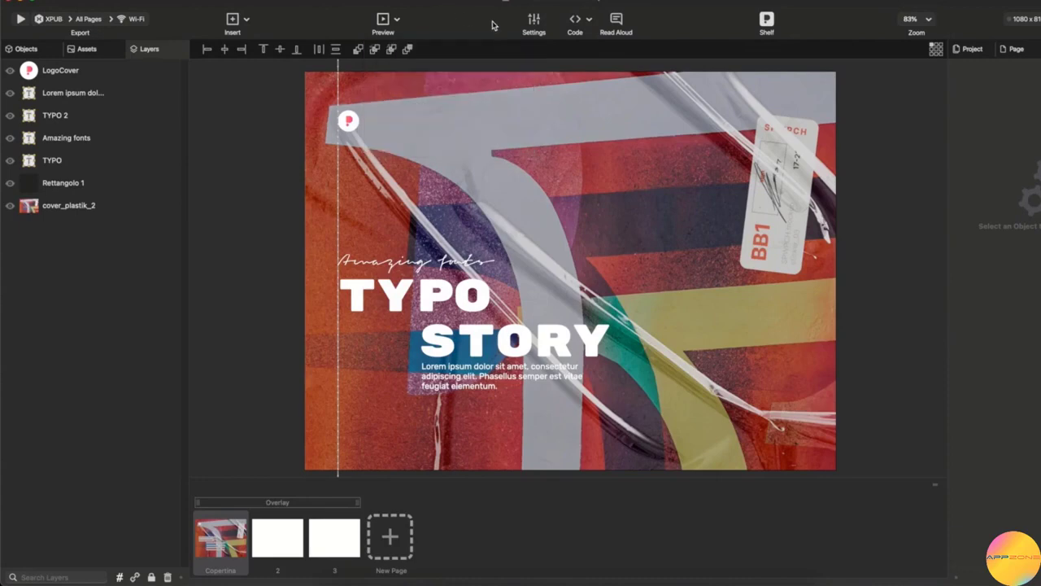
left_click(589, 23)
left_click(628, 28)
Check the zoom levels, leaving 83%, and move Rettangolo 1 up and right on the cover.
left_click(927, 23)
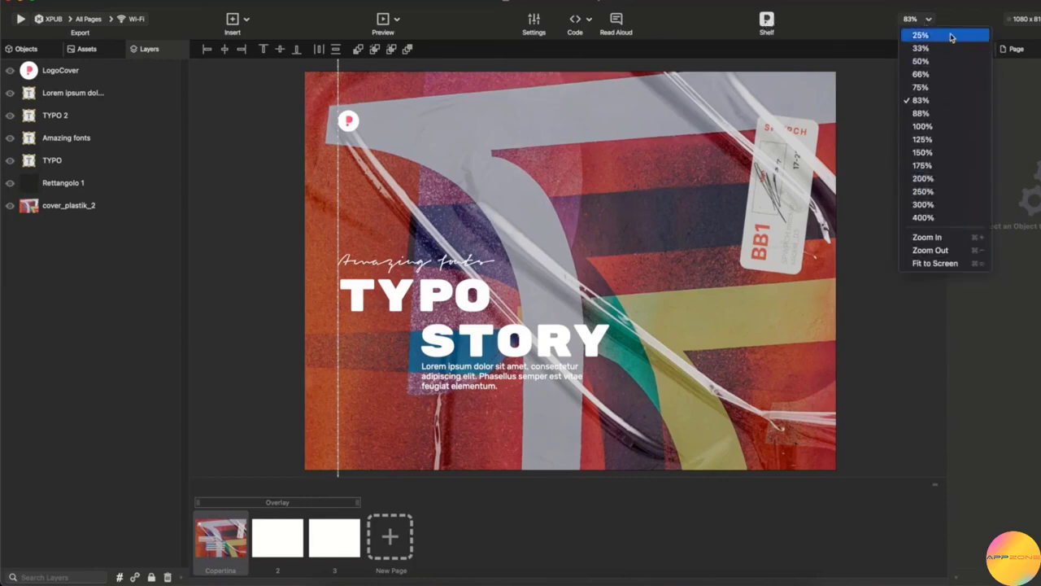
left_click(963, 16)
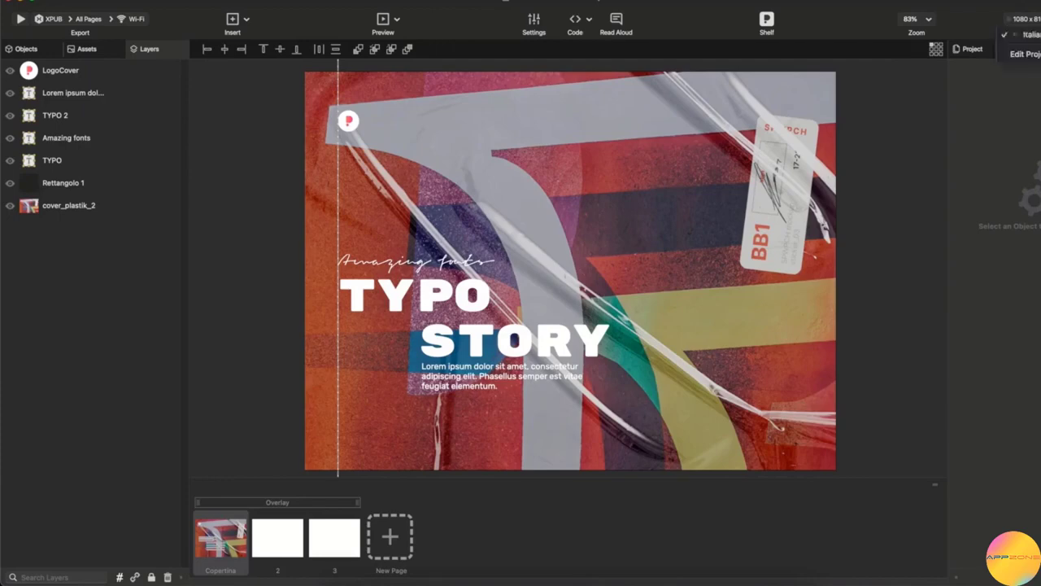
left_click_drag(753, 195, 773, 148)
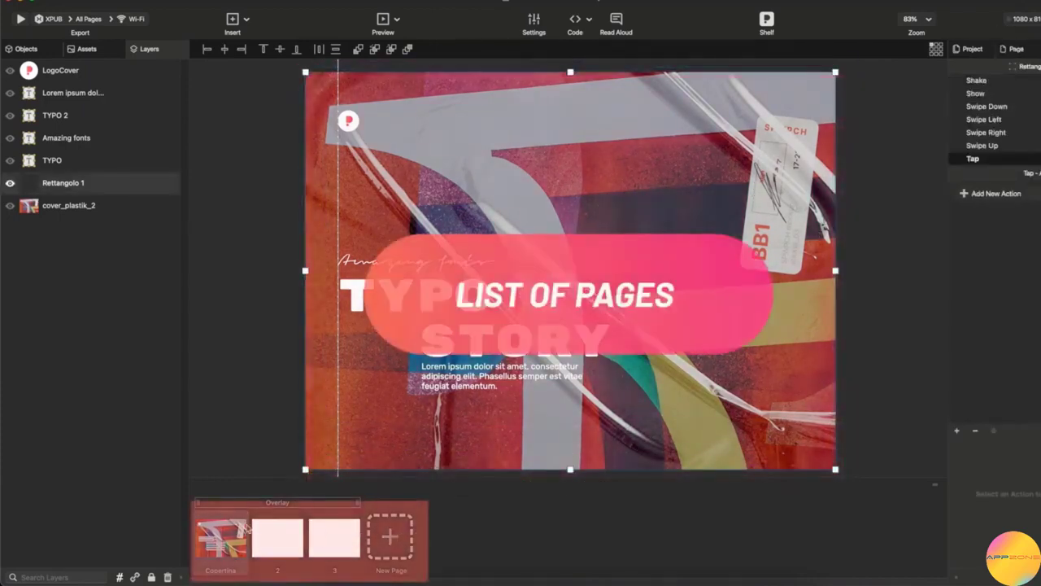
Flip through the pages, add a blank page 4, then delete it.
left_click(296, 540)
left_click(341, 540)
left_click(277, 547)
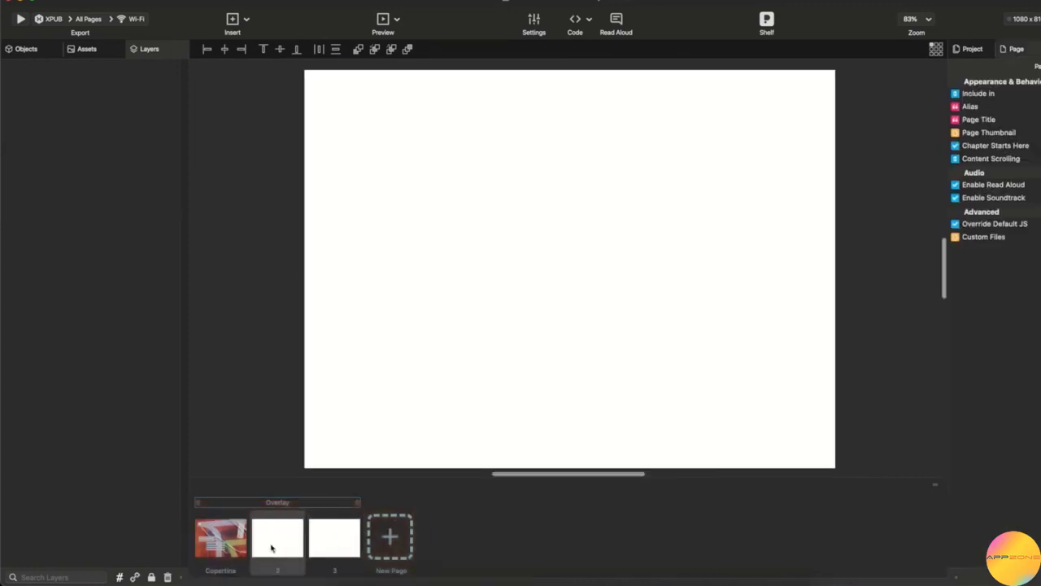
left_click(226, 547)
left_click(391, 541)
right_click(392, 546)
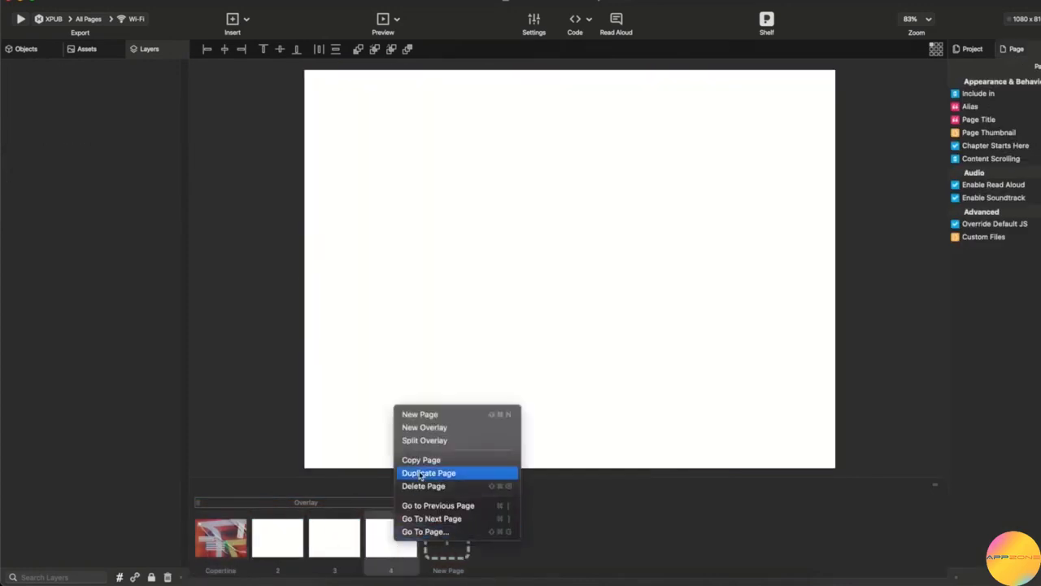
left_click(423, 486)
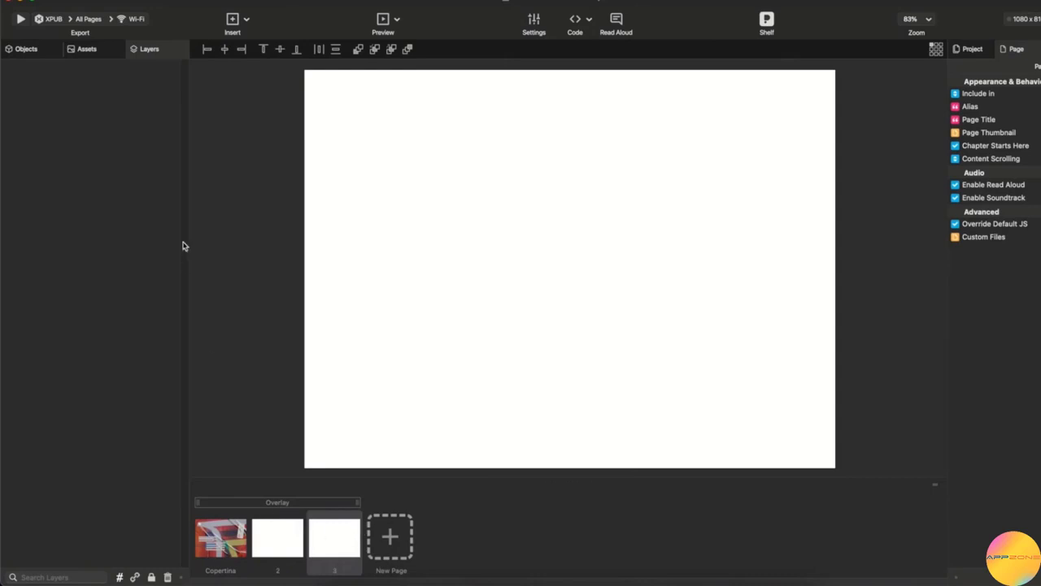
Browse the Objects, Assets and Layers panels.
left_click(36, 50)
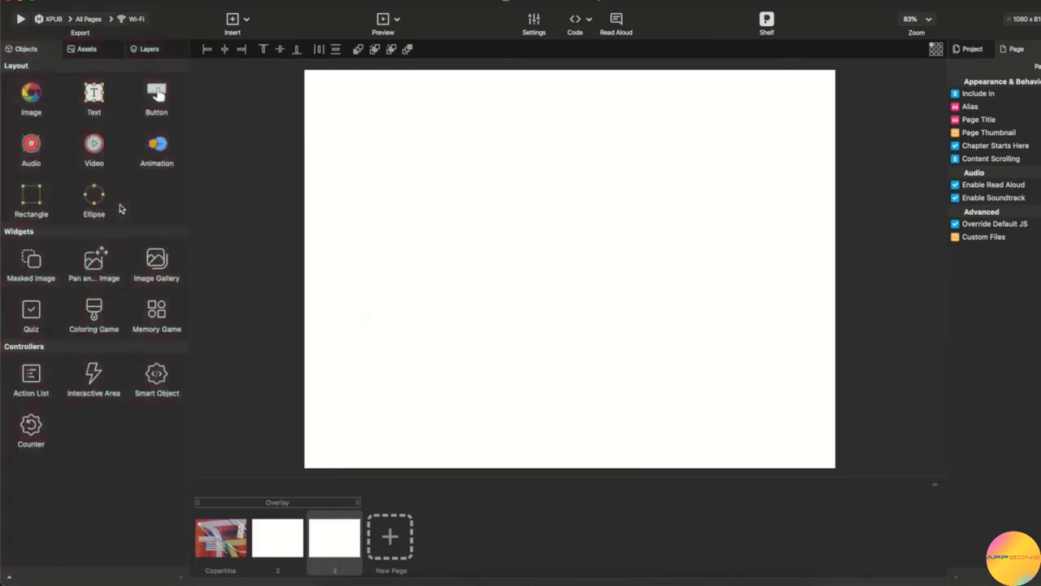
left_click(88, 50)
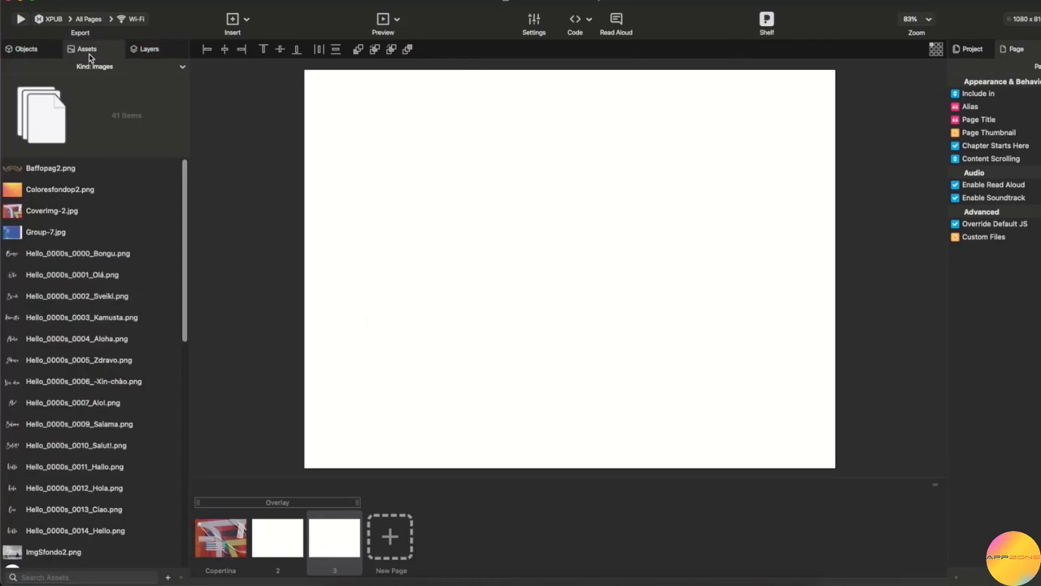
scroll(78, 302, "down", 10)
scroll(79, 304, "up", 10)
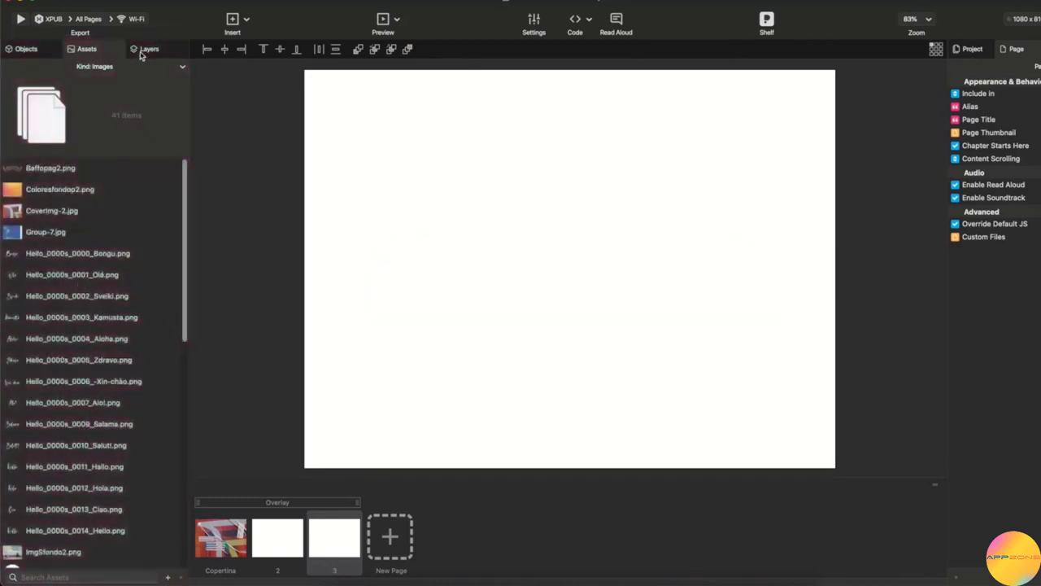
left_click(145, 50)
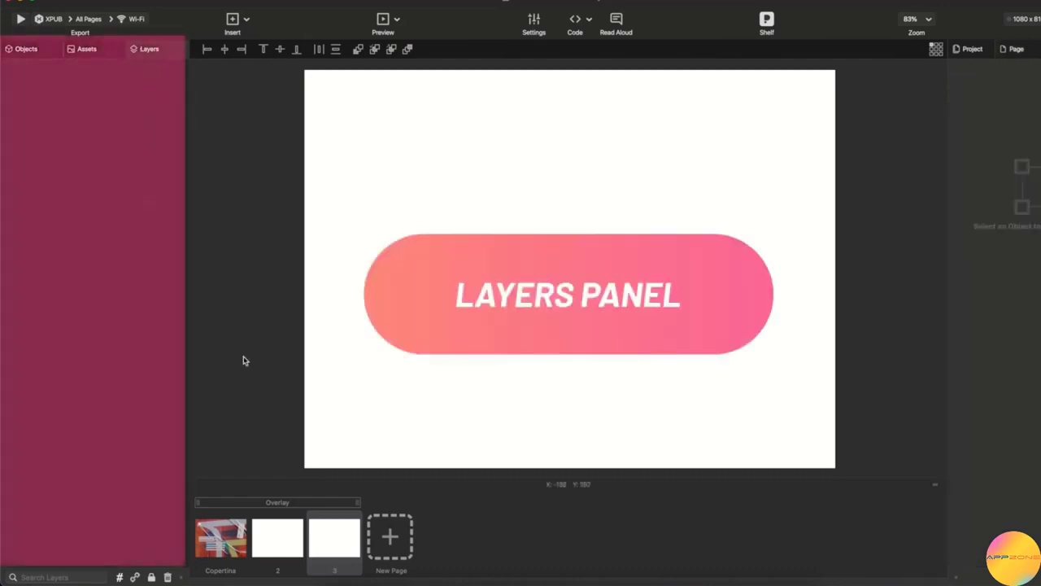
On the Copertina cover, inspect LogoCover's Project, Page and Selection properties, then select Rettangolo 1 and STORY.
left_click(217, 544)
left_click(91, 71)
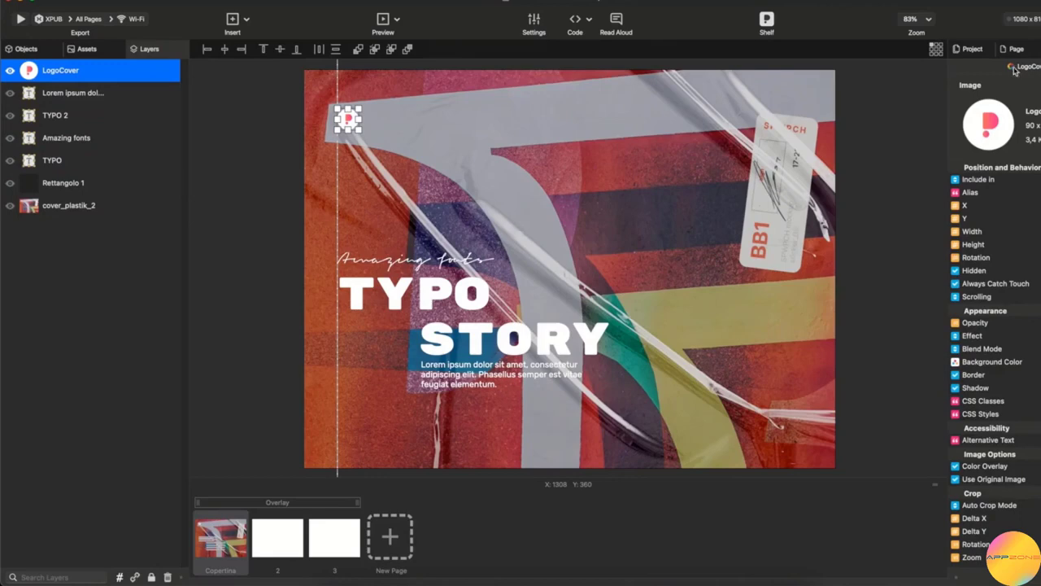
left_click(973, 50)
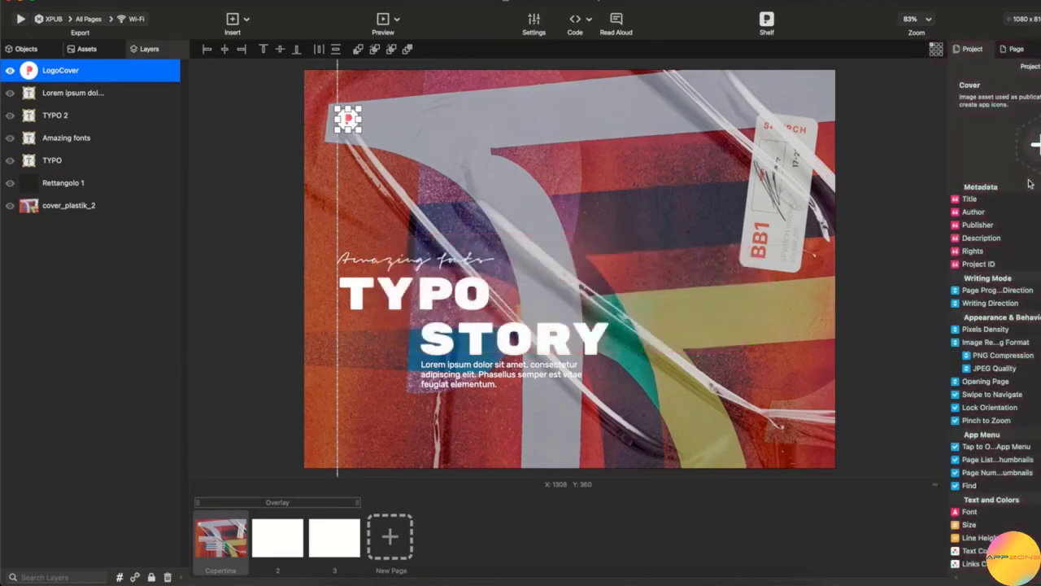
left_click(1017, 51)
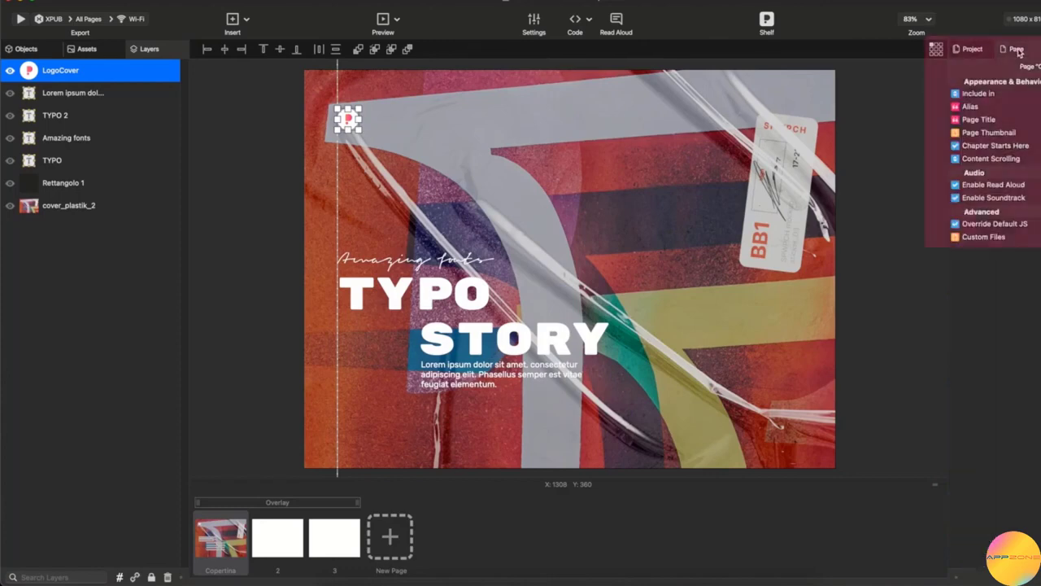
left_click(1040, 50)
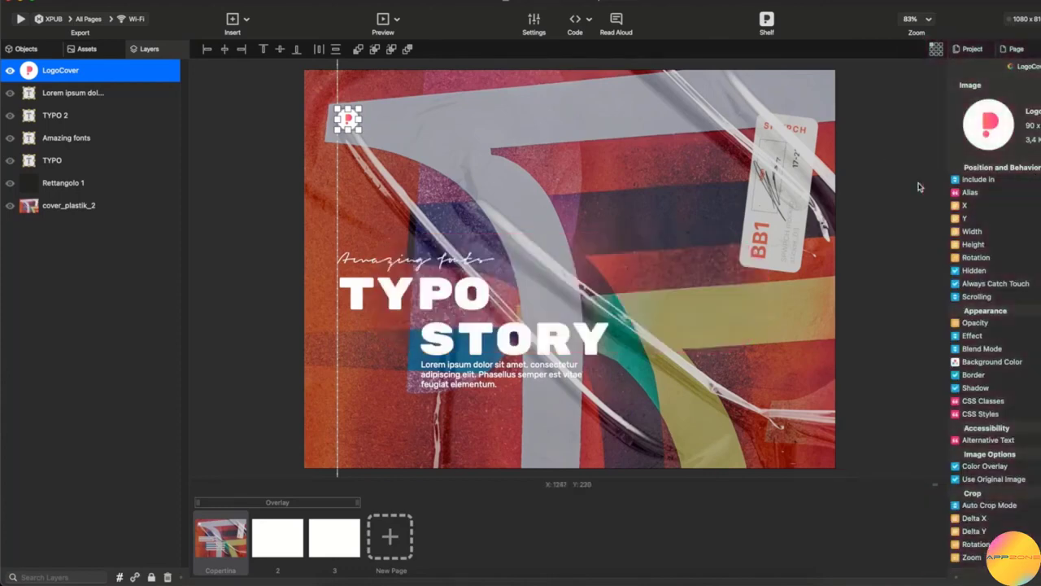
left_click(719, 373)
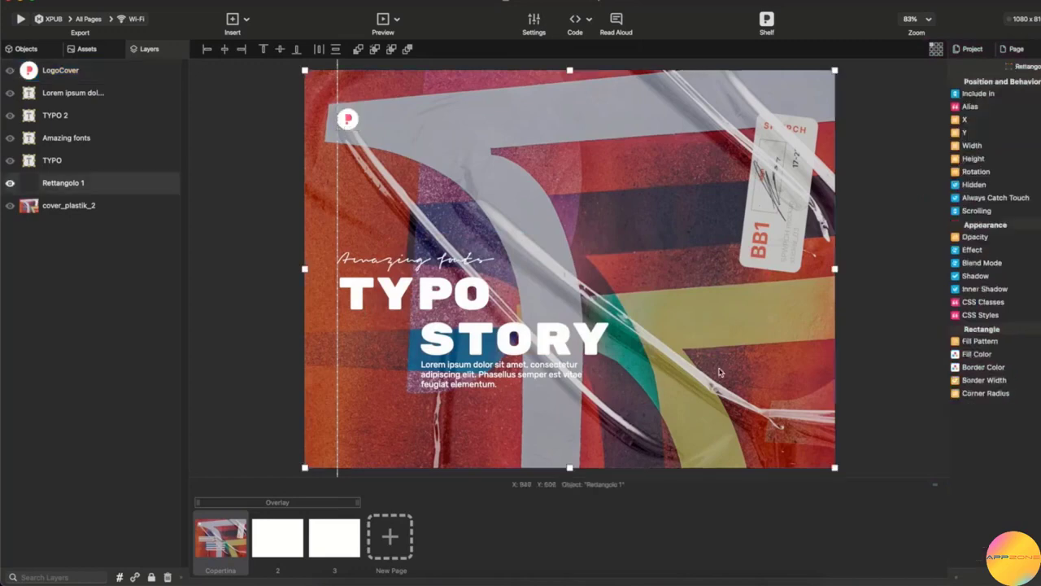
left_click(514, 342)
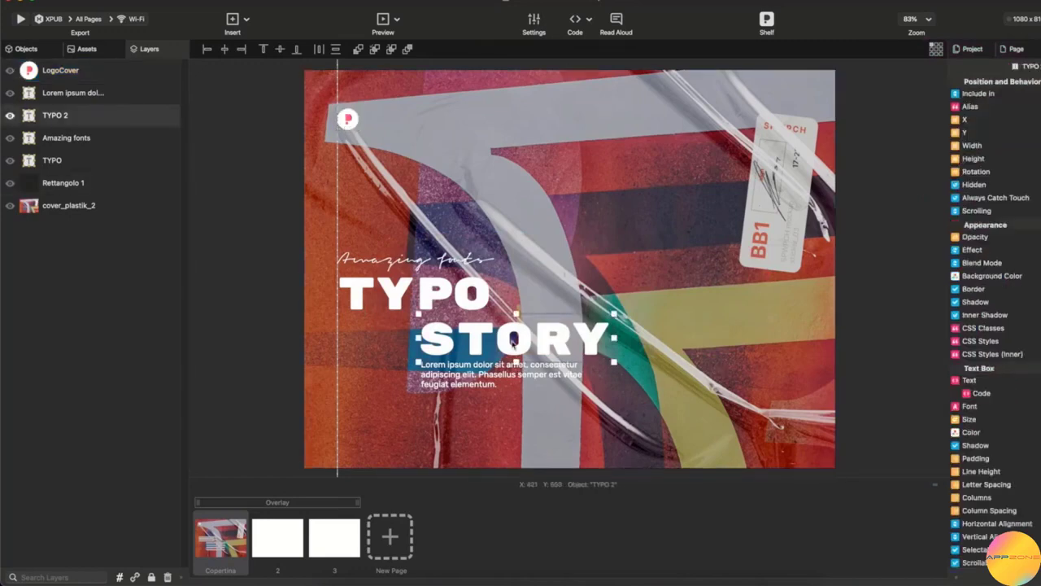
Show the STORY text's Interactivity events and actions.
left_click(1040, 49)
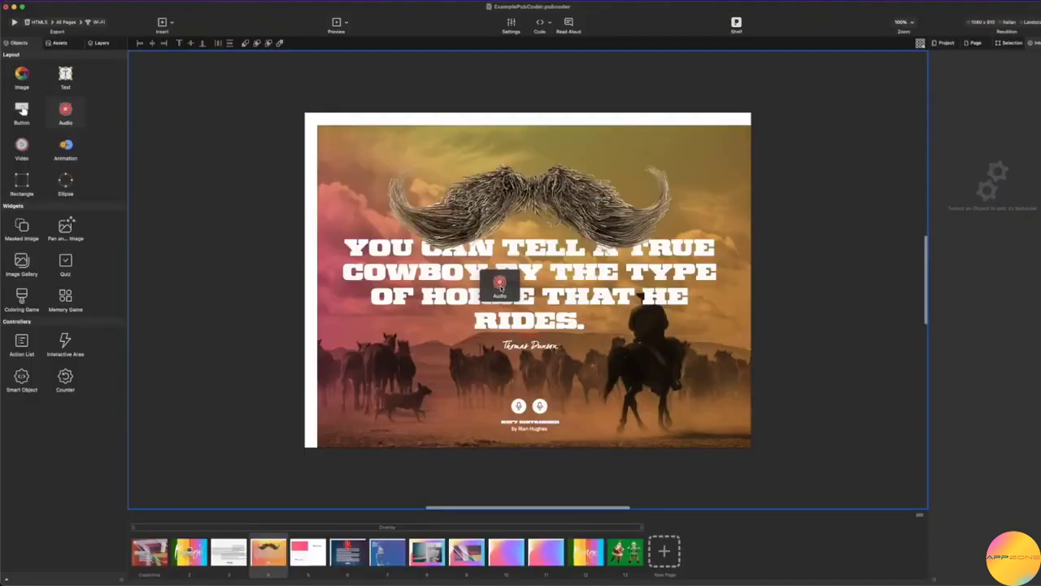
Drag a new Audio object onto the canvas below the cowboy quote.
left_click_drag(499, 291, 533, 332)
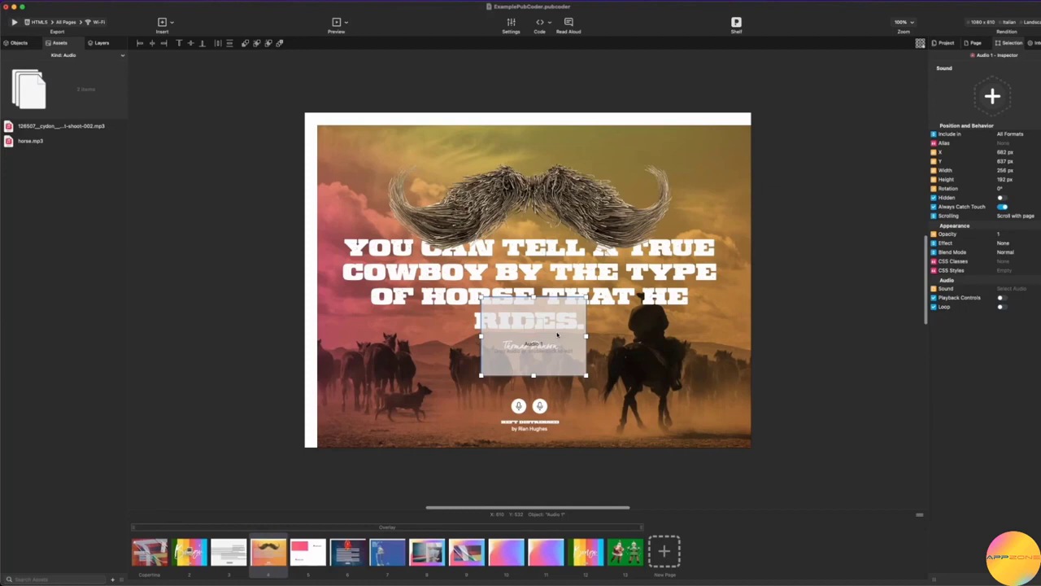
Set Audio 1's sound to horse.mp3 from the Assets Library and enable Playback Controls.
left_click(993, 97)
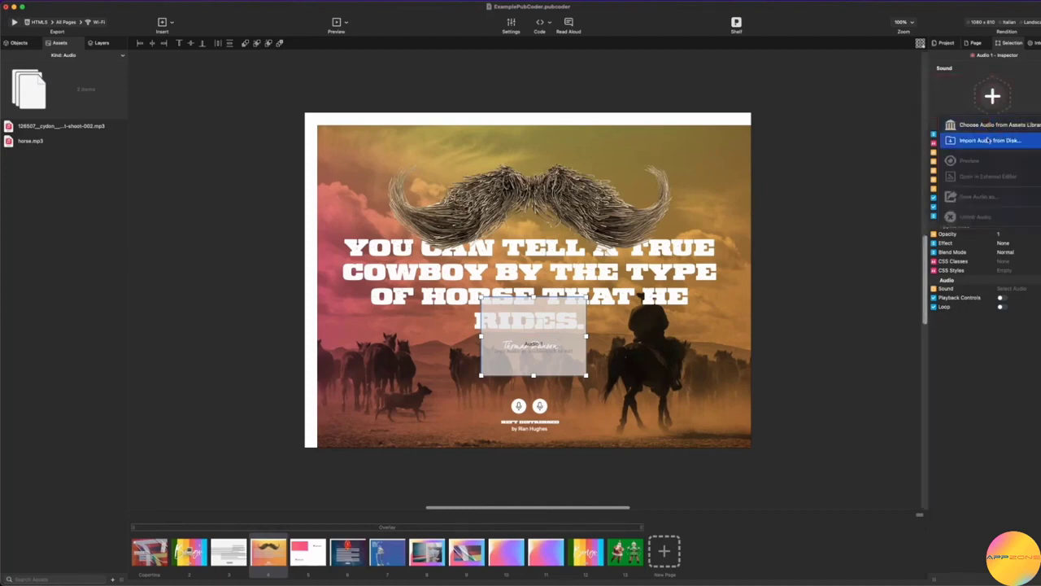
left_click(991, 132)
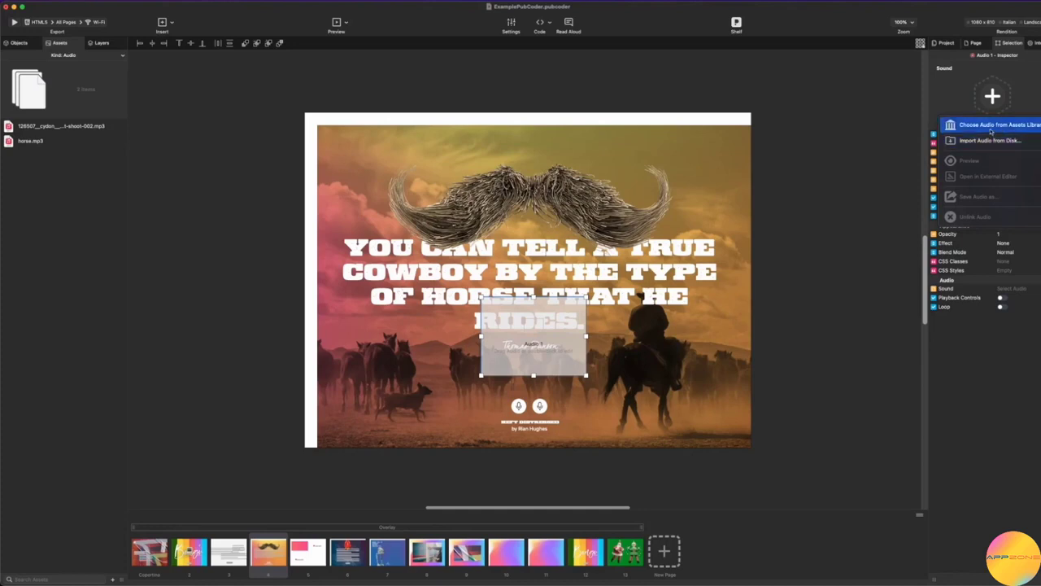
left_click(1013, 344)
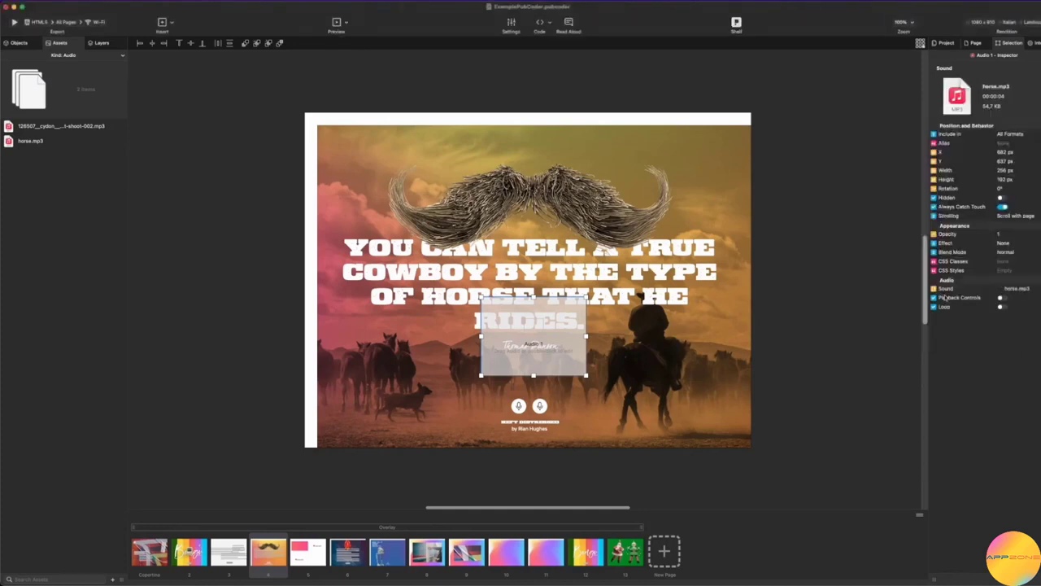
left_click(1002, 298)
Run a Quick Preview, play the horse sound, and close the preview.
left_click(820, 312)
key("super+p")
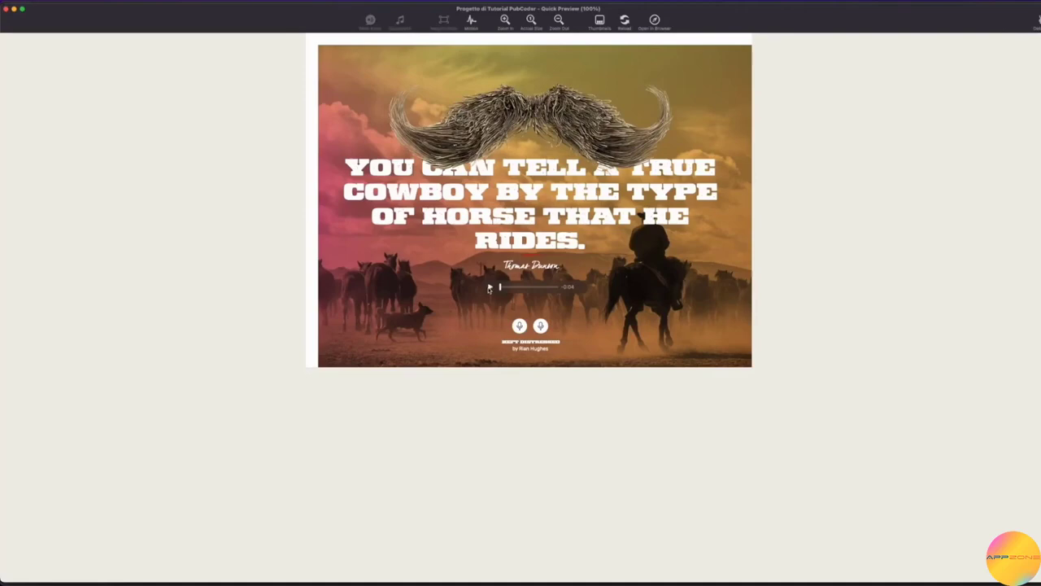
left_click(490, 287)
left_click(13, 9)
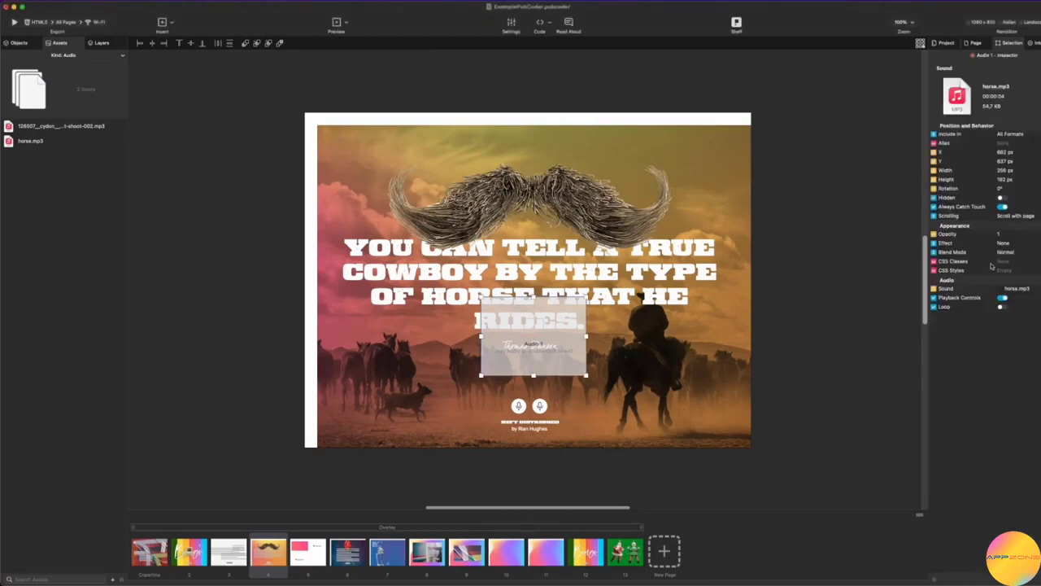
Give the left round button a Tap action playing the first audio file from Assets.
left_click(519, 405)
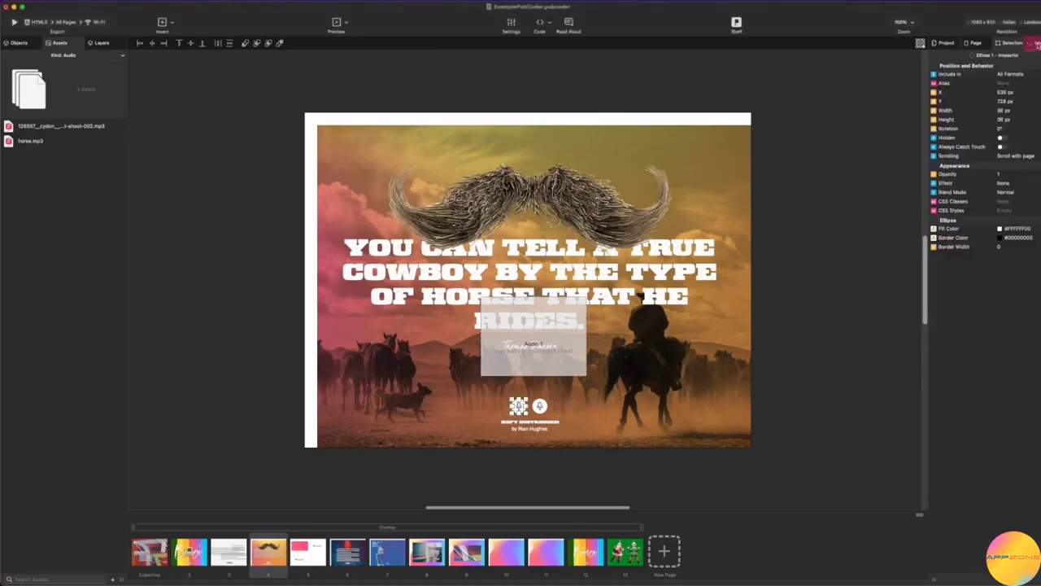
left_click(1035, 45)
type("PLA")
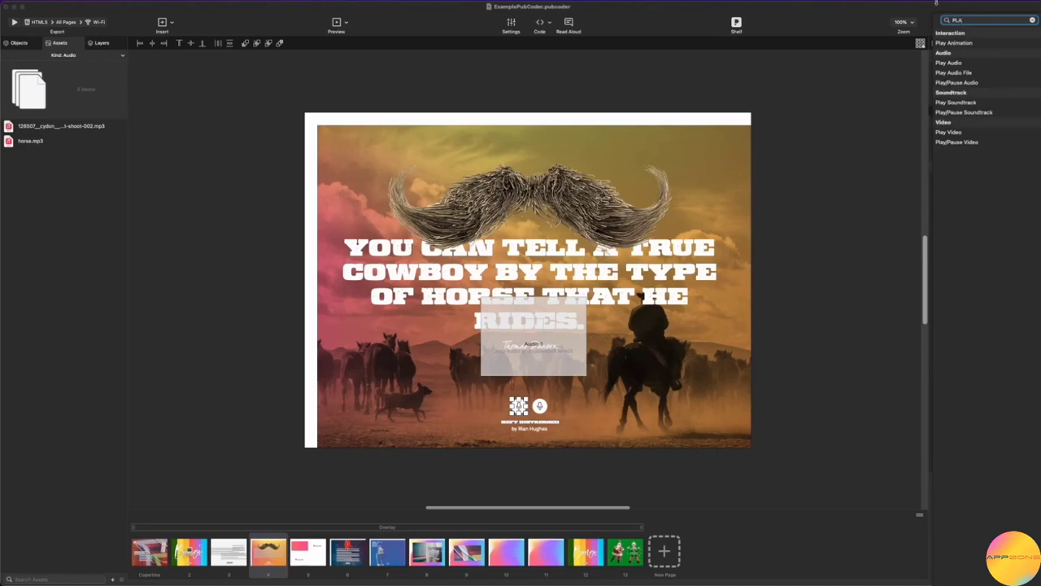
left_click(951, 72)
left_click(1011, 496)
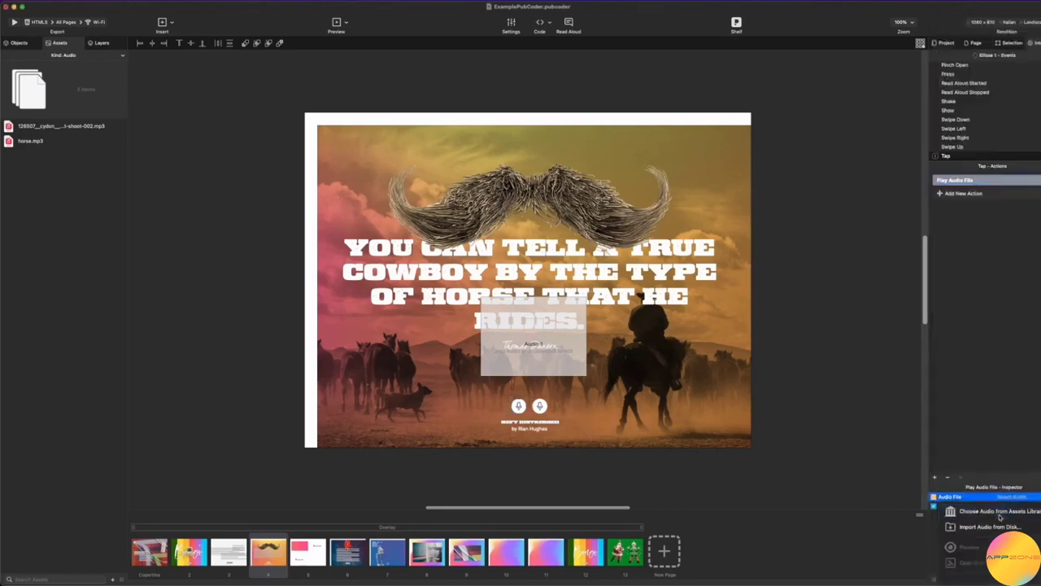
left_click(1000, 514)
left_click(982, 422)
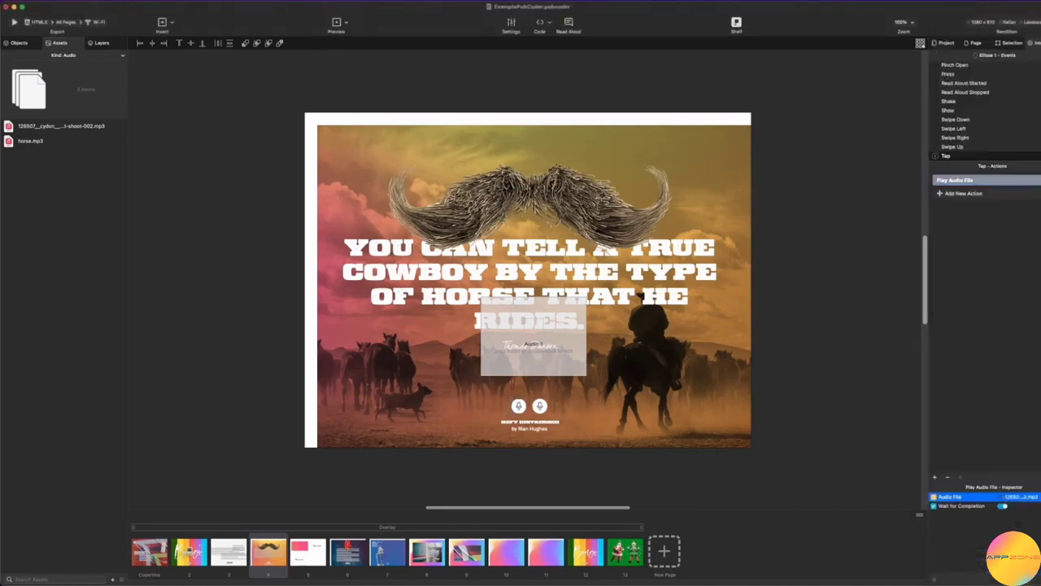
Add Set Audio Volume, Stop Audio, Seek Audio and Play/Pause Audio actions after Play Audio File.
left_click(963, 193)
left_click(969, 233)
left_click(964, 206)
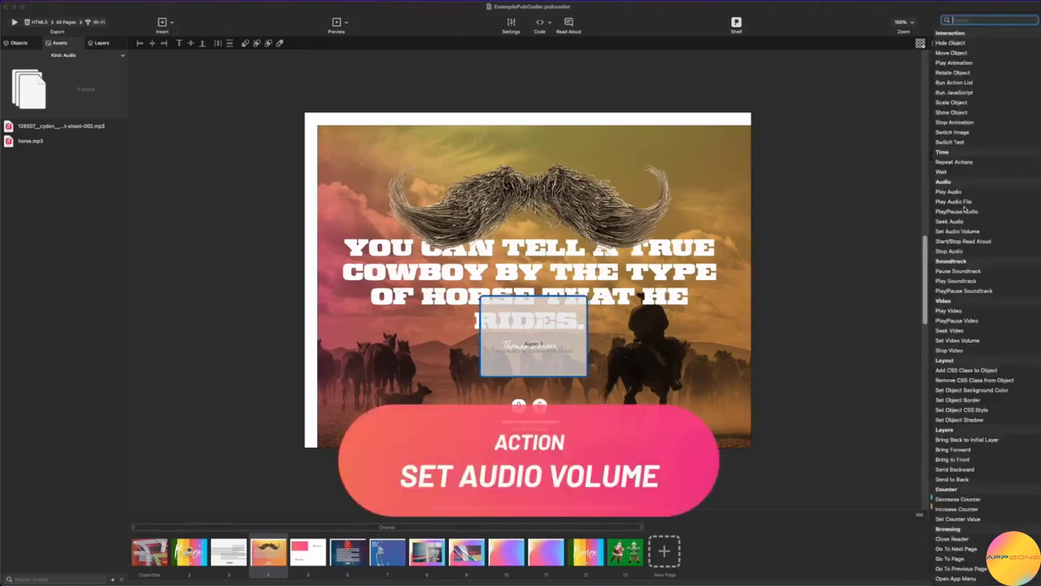
left_click(963, 237)
left_click(961, 219)
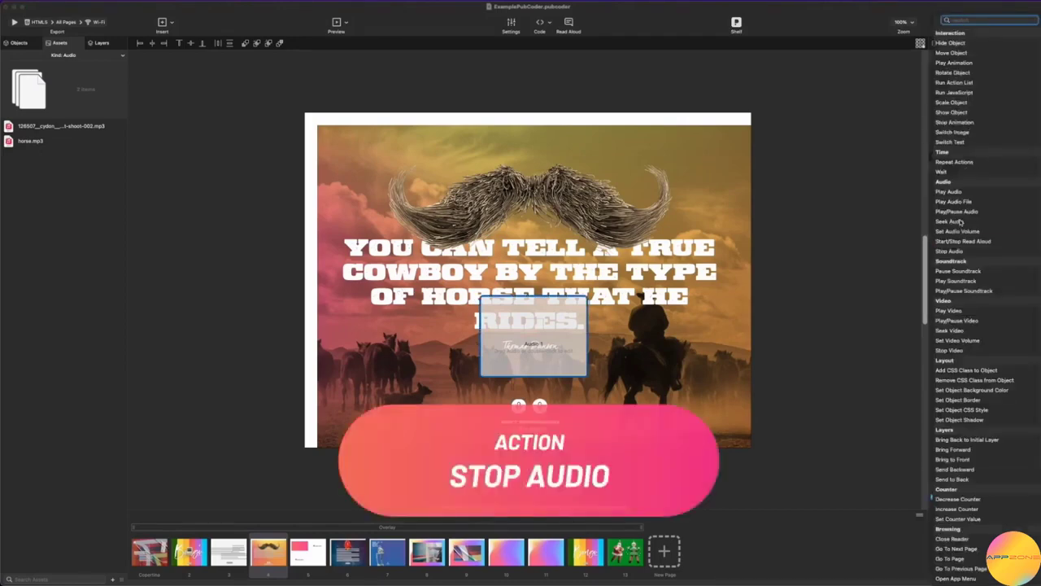
left_click(962, 225)
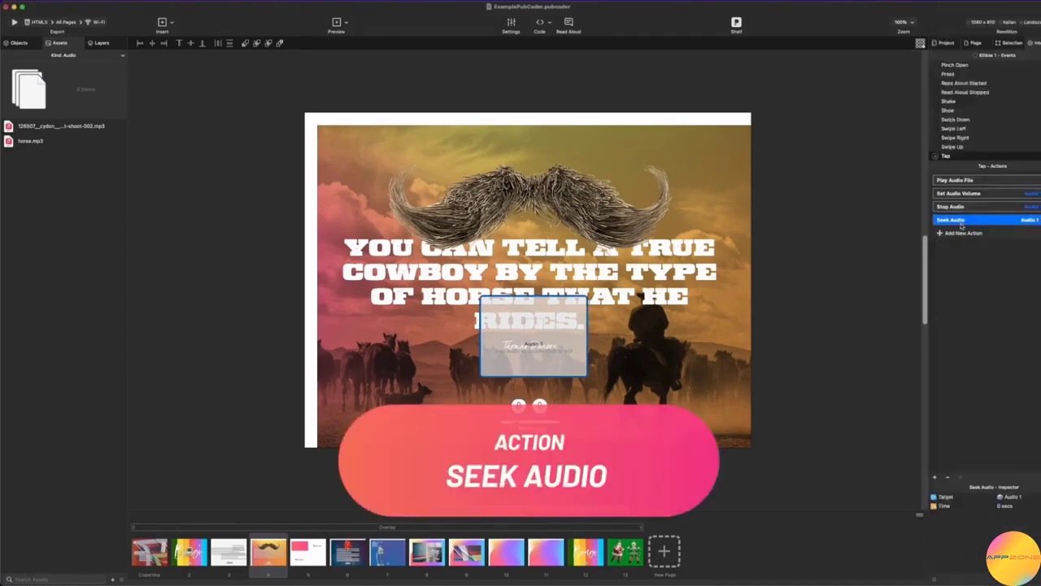
left_click(963, 222)
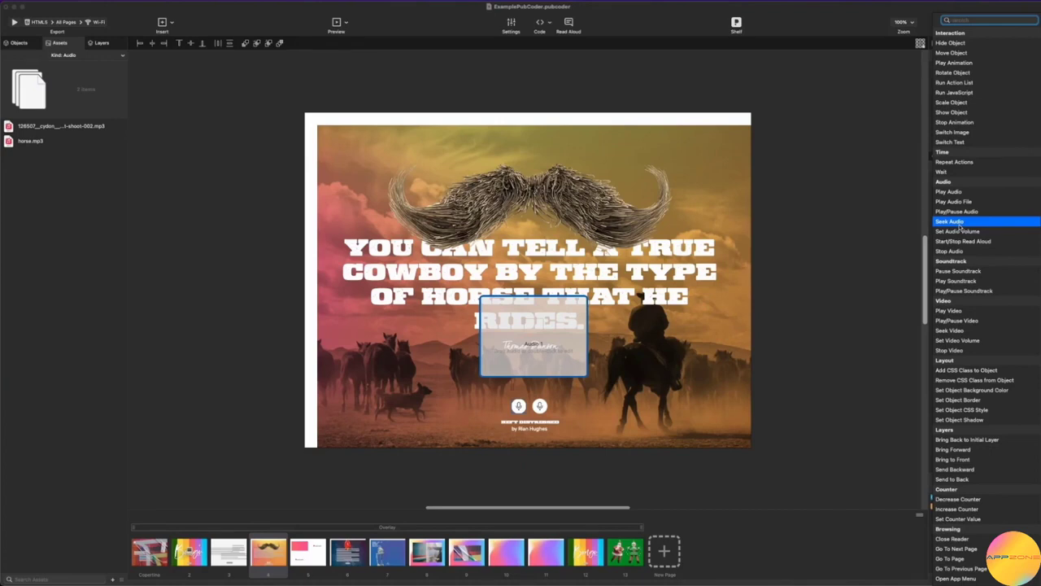
left_click(956, 211)
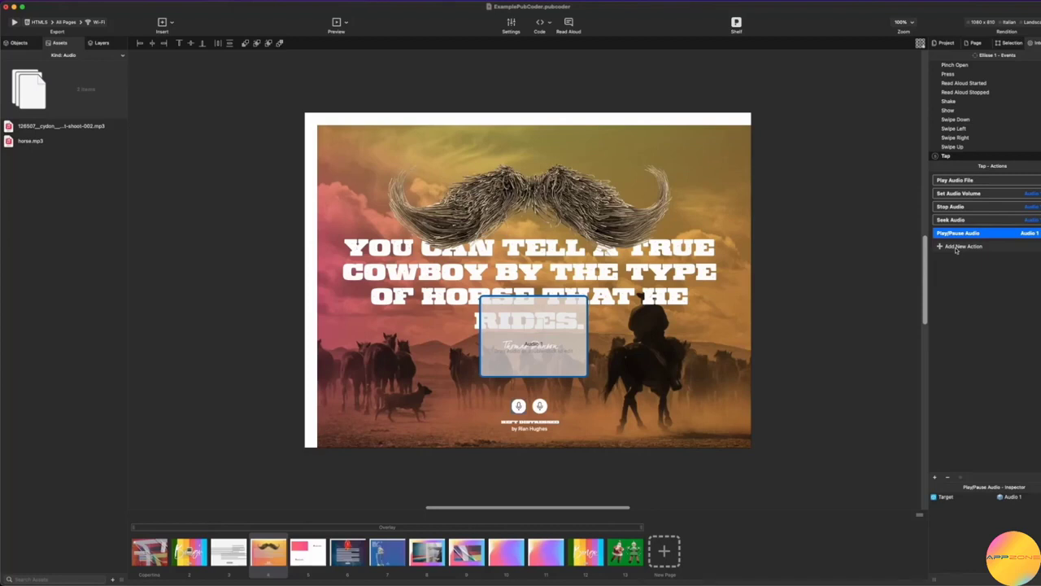
left_click(953, 184)
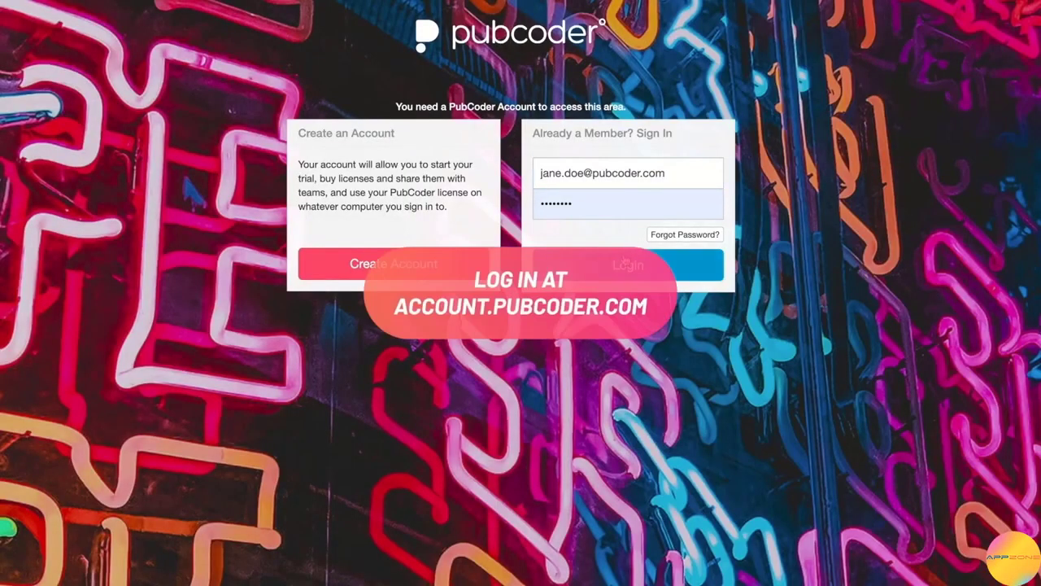
Sign in to the PubCoder account and open My Company Team under Manage Teams.
left_click(625, 265)
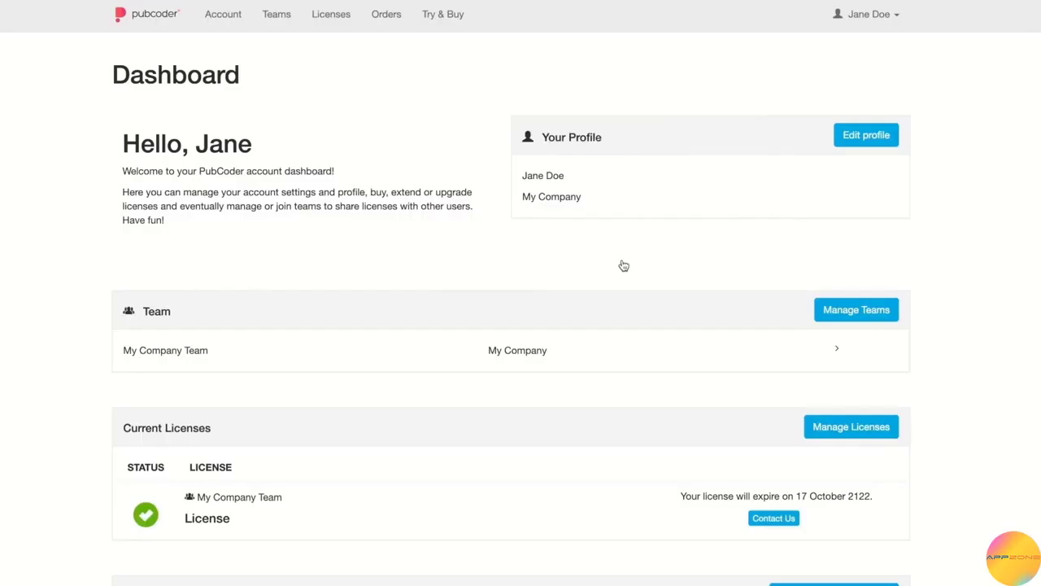
scroll(625, 266, "down", 1)
left_click(821, 257)
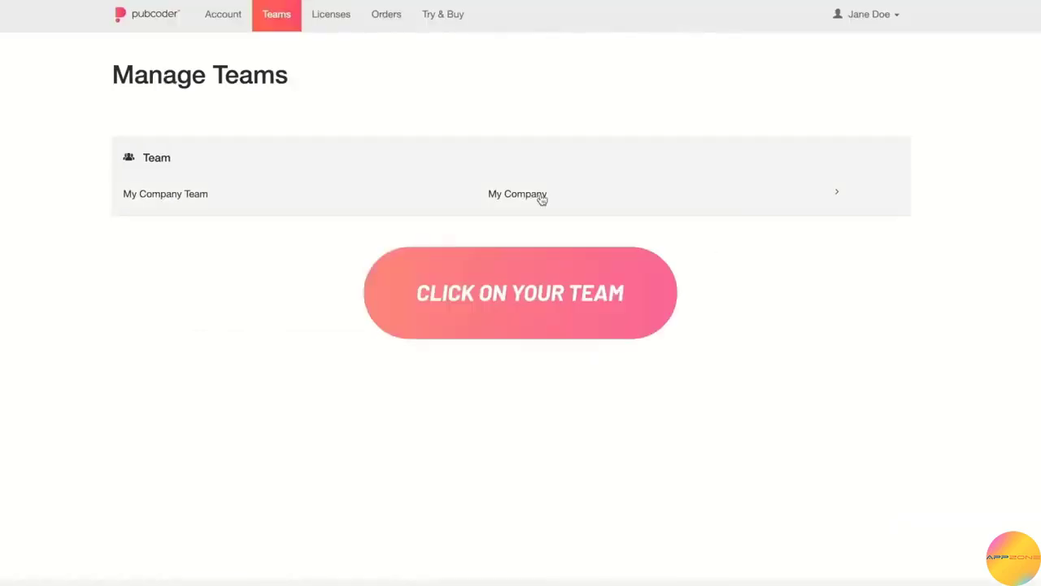
left_click(537, 196)
scroll(532, 192, "down", 1)
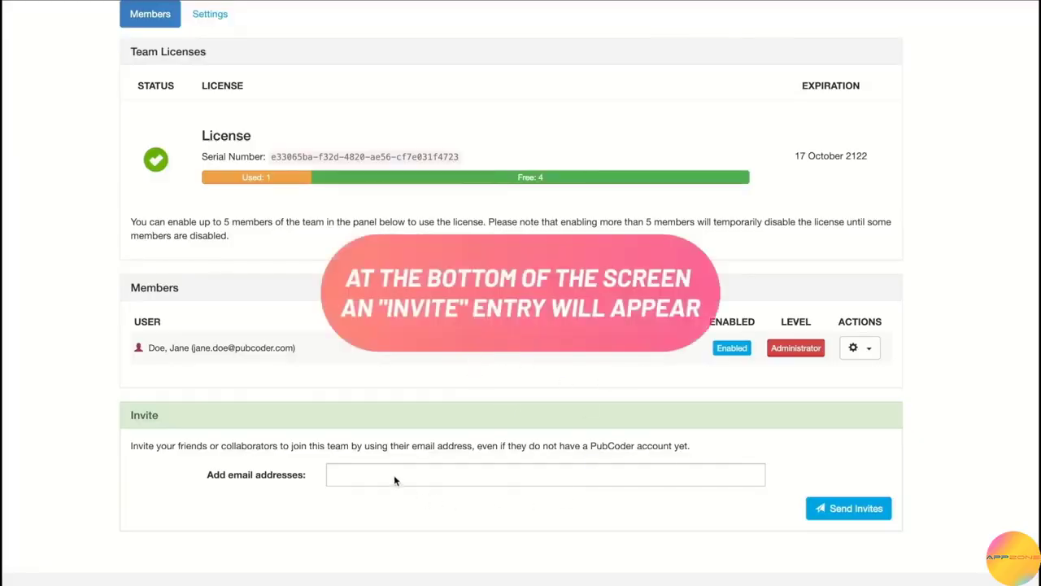
Invite a new member by entering their e-mail address, then go to the joined team.
left_click(394, 478)
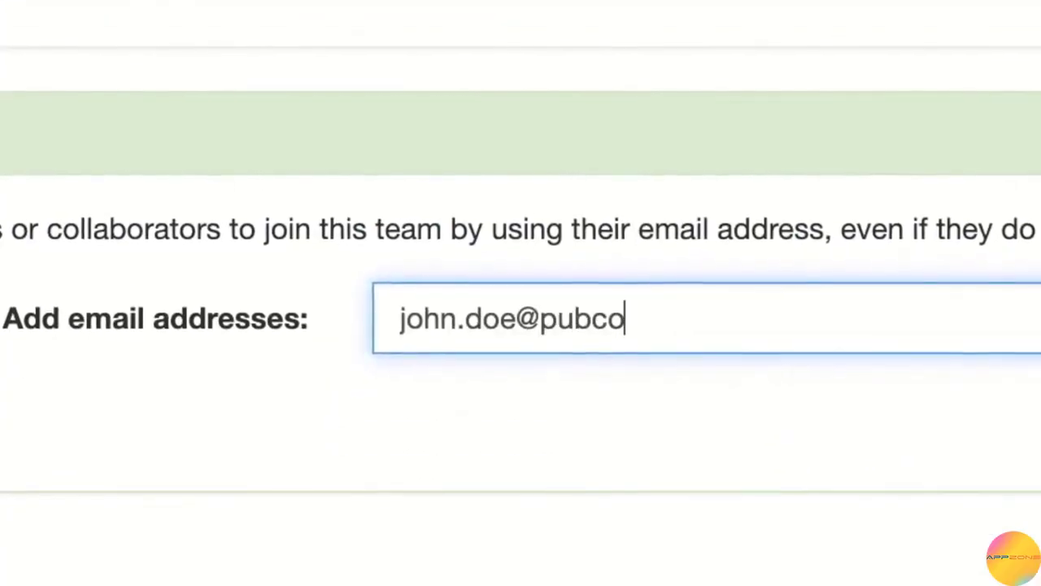
left_click(824, 508)
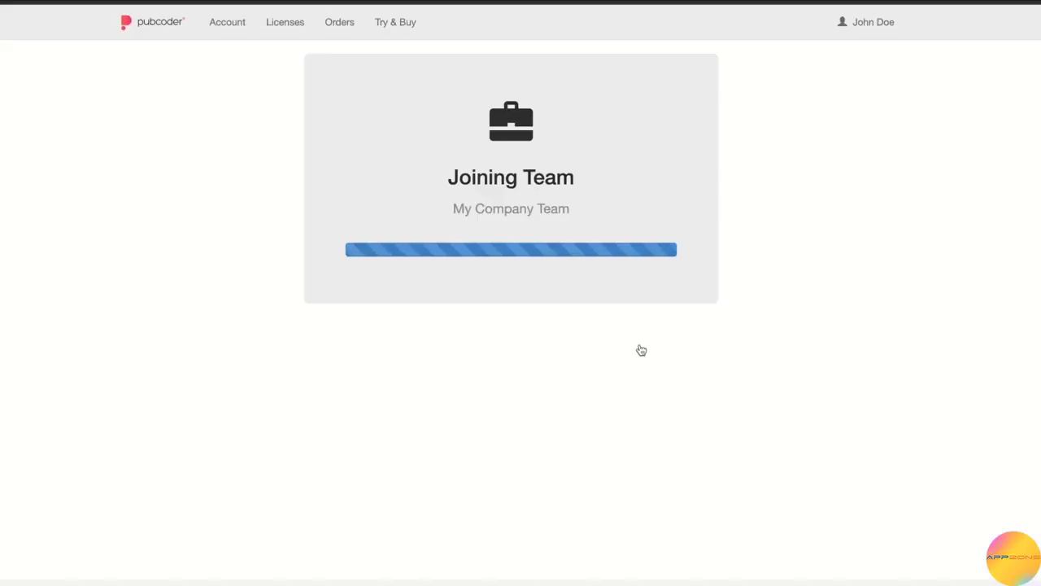
left_click(465, 356)
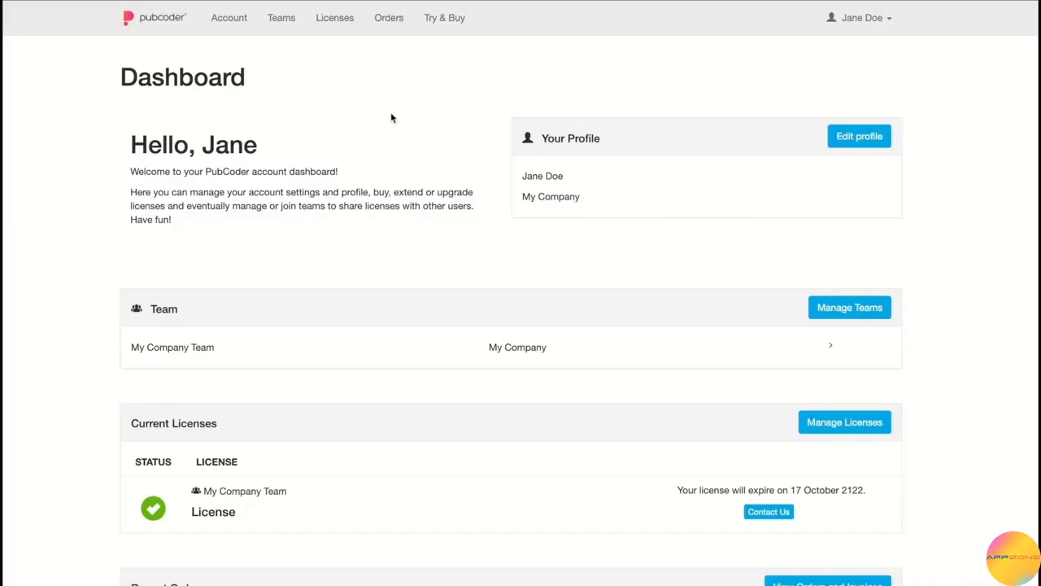
On the Team page, re-enable the second member and disable the first member.
scroll(488, 325, "down", 1)
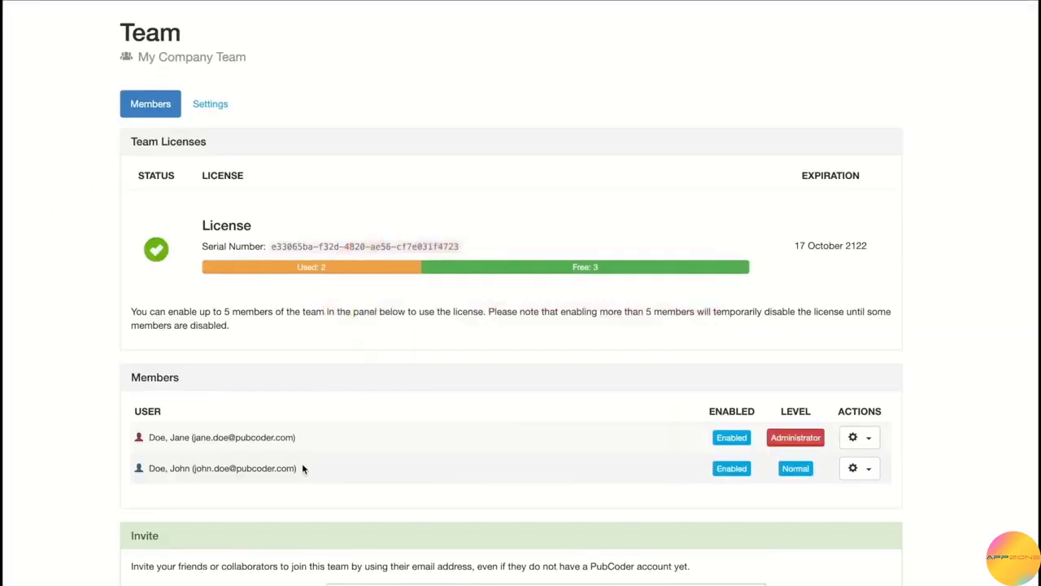
left_click_drag(302, 468, 127, 467)
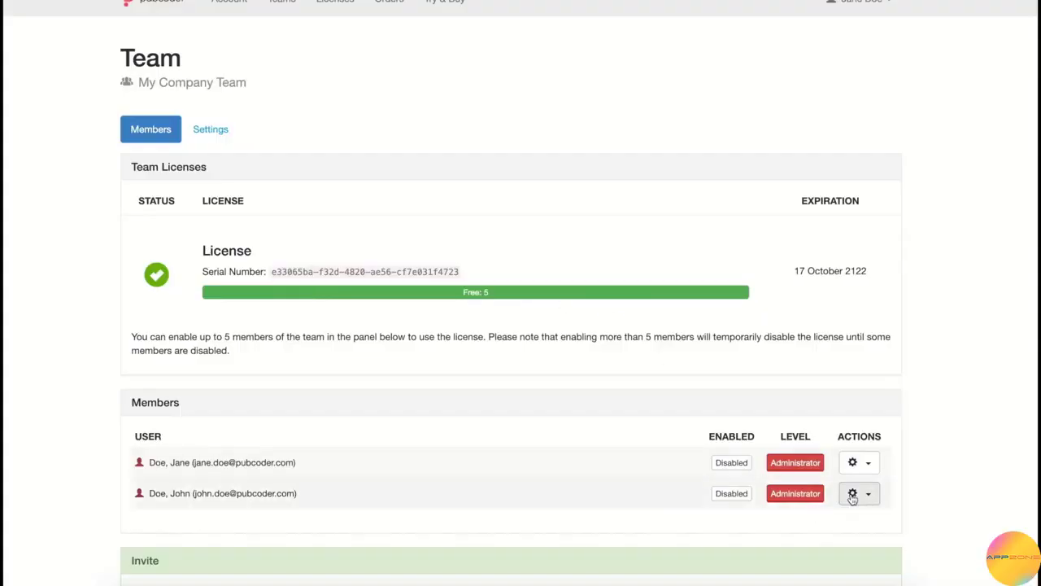
left_click(851, 493)
left_click(832, 518)
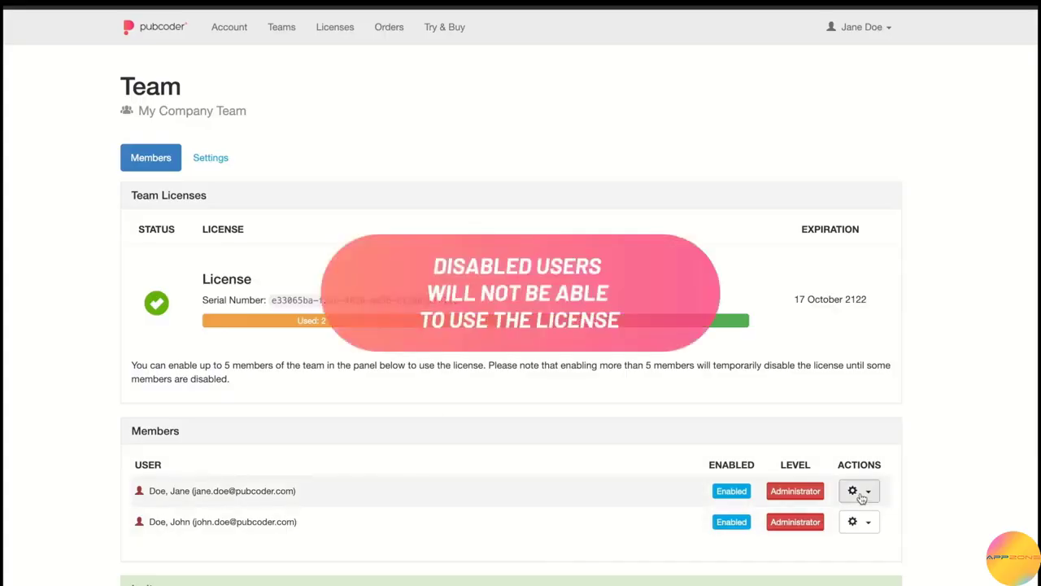
left_click(854, 492)
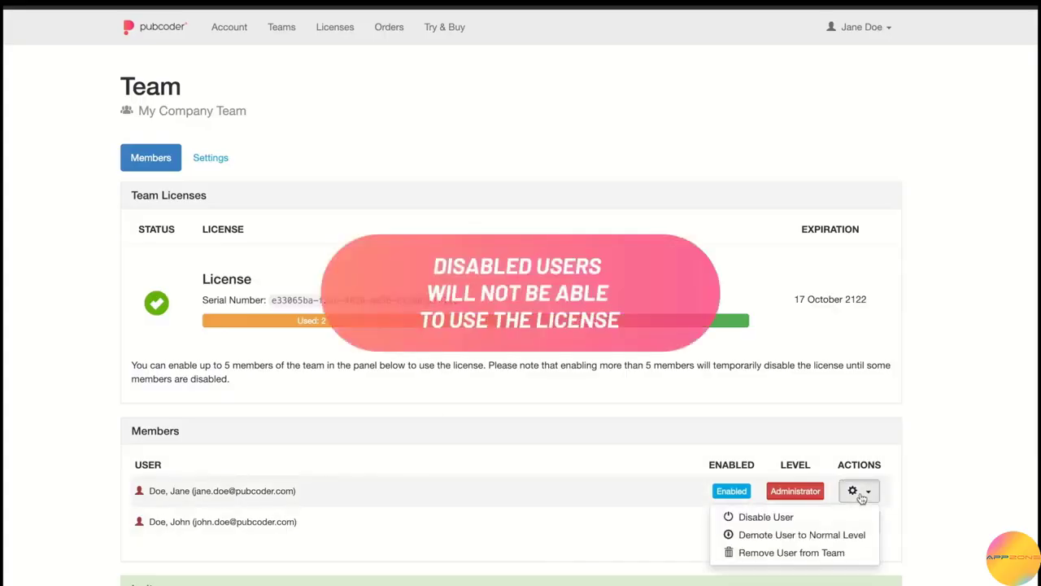
left_click(851, 519)
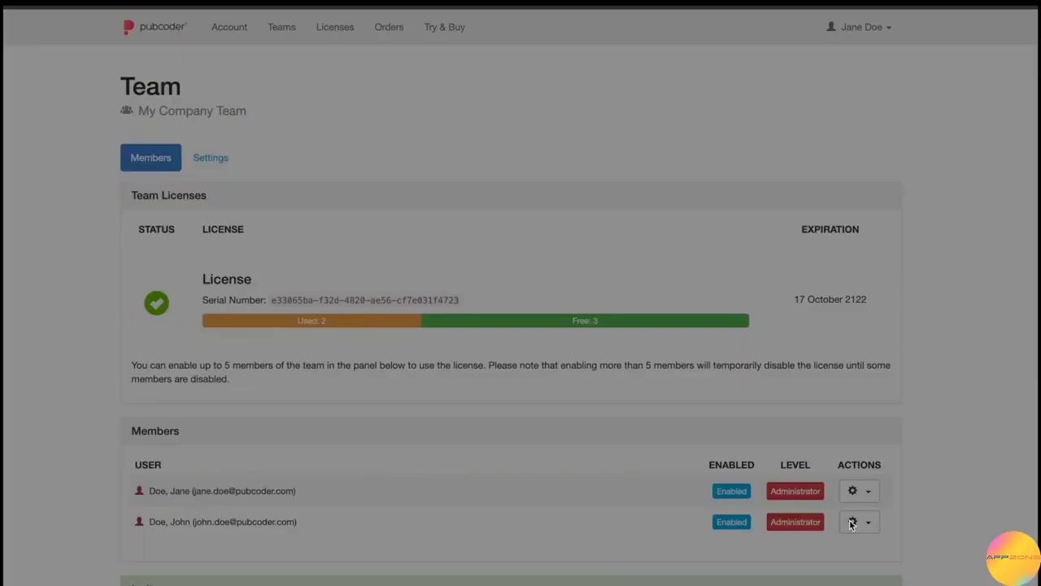
left_click(678, 154)
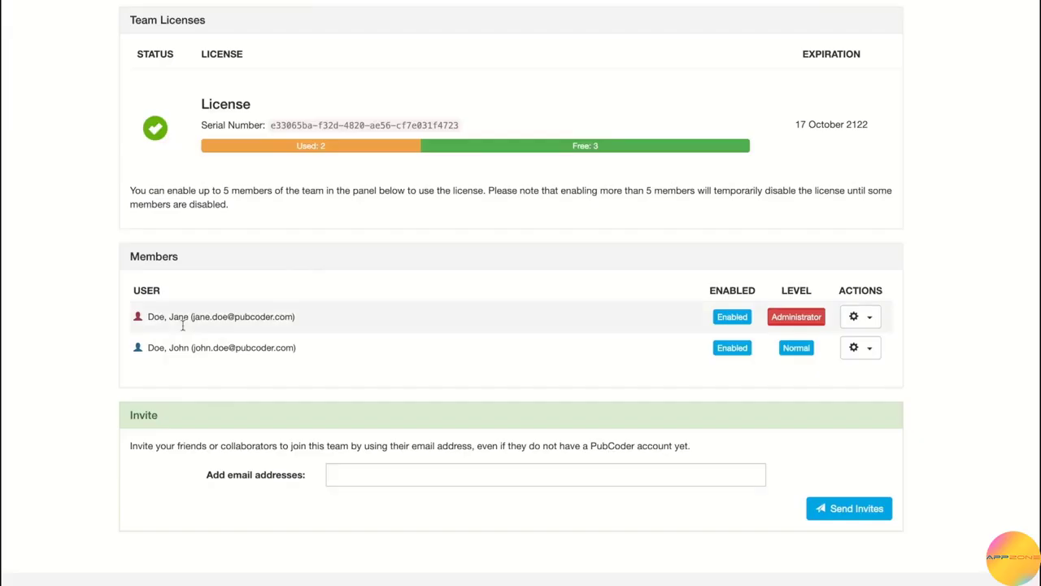
Promote the newly joined member to Administrator level.
left_click(854, 347)
left_click(846, 394)
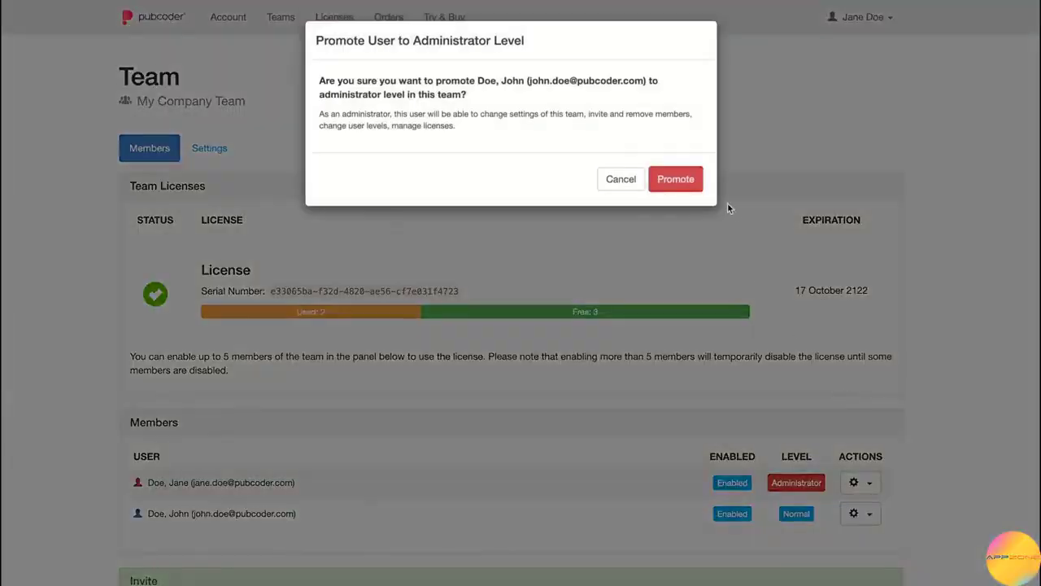
left_click(678, 177)
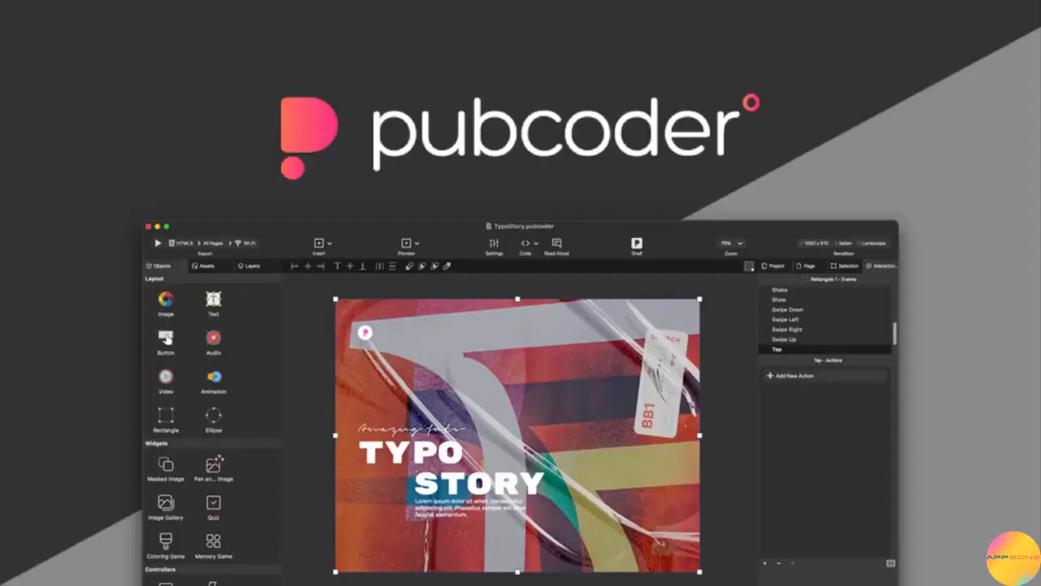